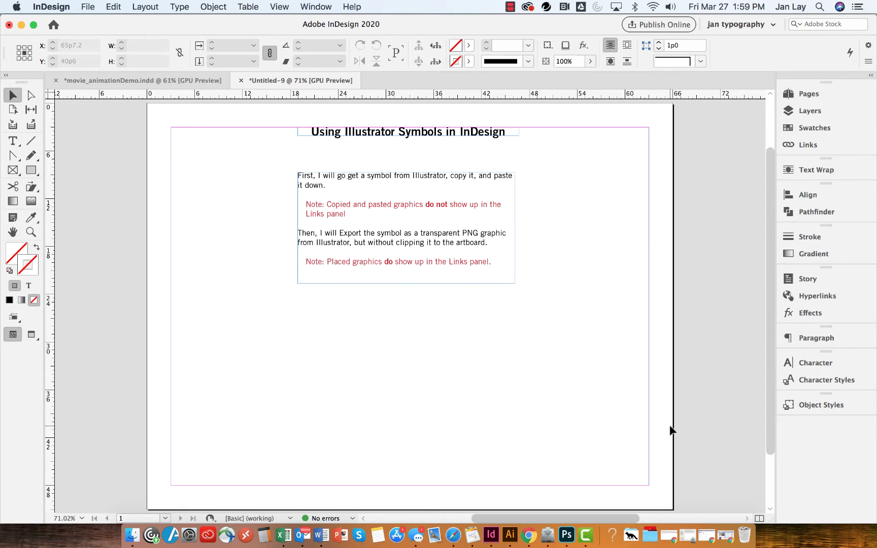
# Step: In Illustrator, open the Nature symbol library from the Symbols panel
pyautogui.click(510, 535)
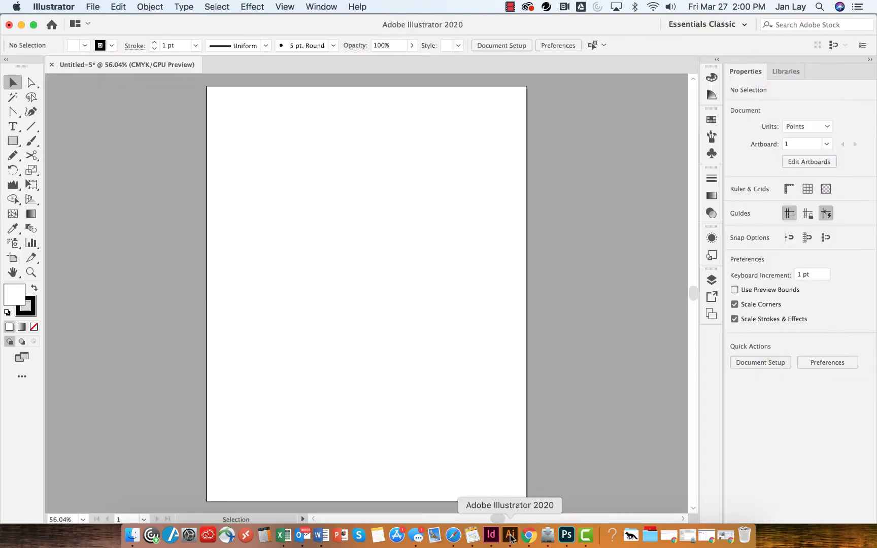
pyautogui.click(712, 154)
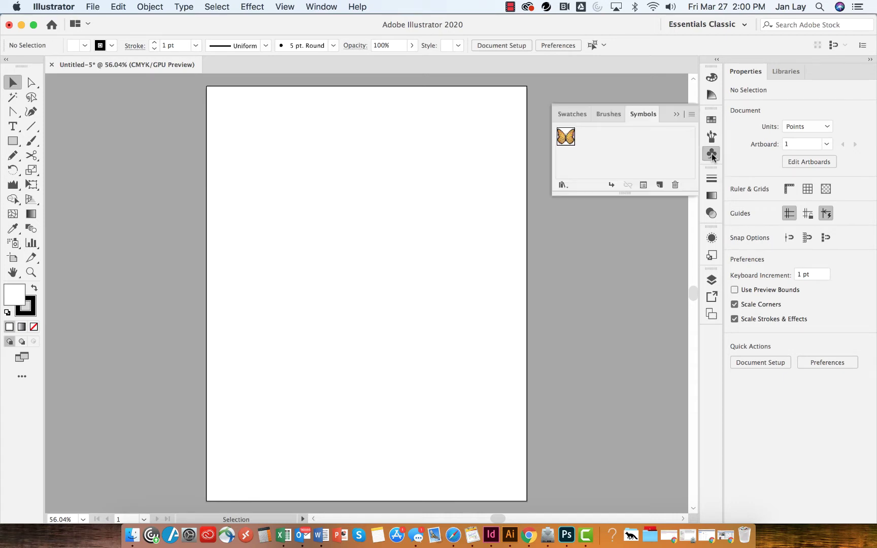
pyautogui.click(691, 116)
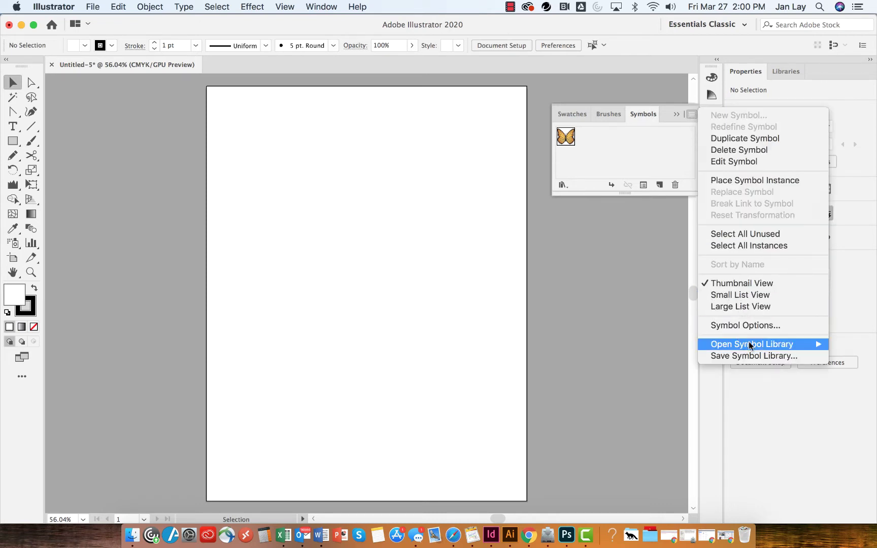
pyautogui.moveTo(751, 347)
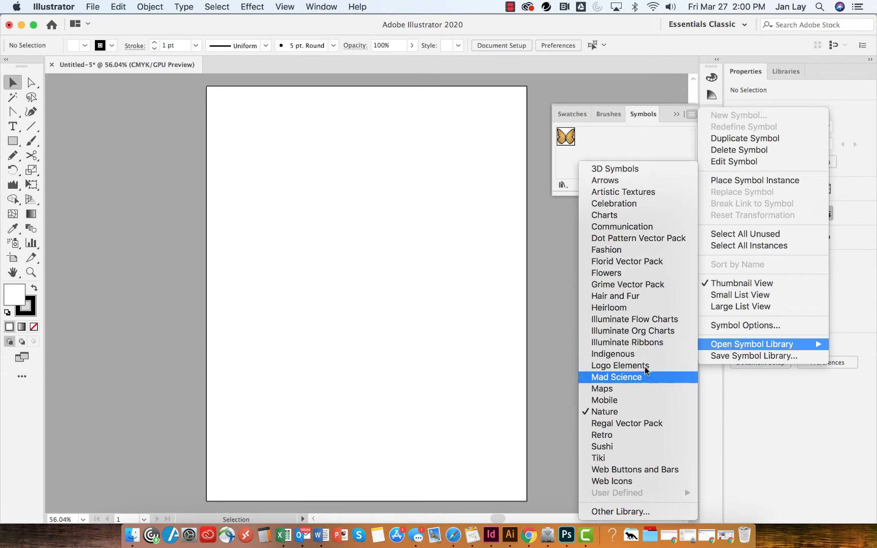
pyautogui.click(628, 414)
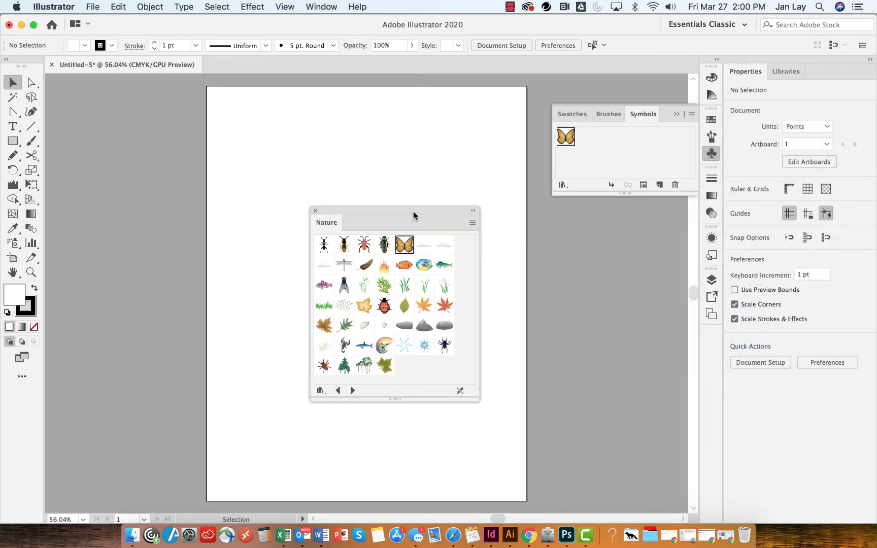
pyautogui.moveTo(413, 215); pyautogui.dragTo(461, 198)
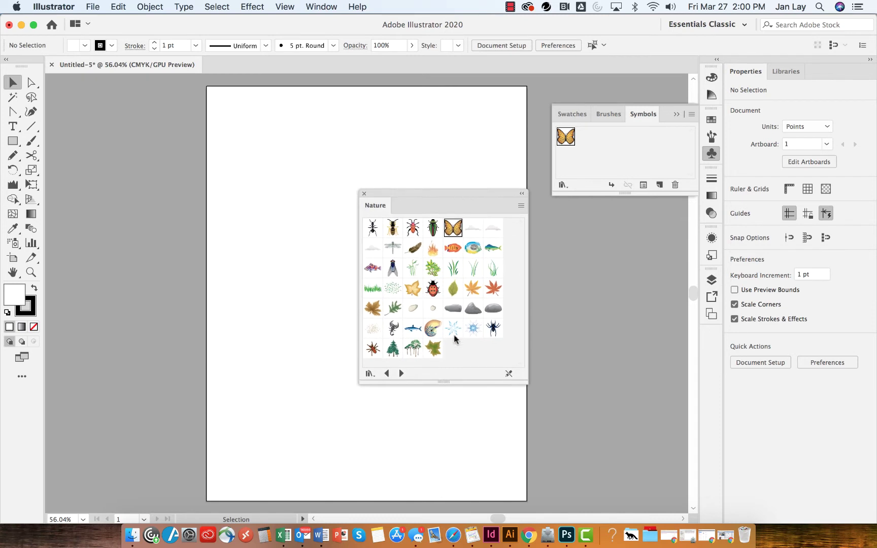
# Step: Browse the symbol libraries, then drag a Butterfly symbol onto the upper middle of the artboard
pyautogui.click(401, 374)
pyautogui.click(401, 373)
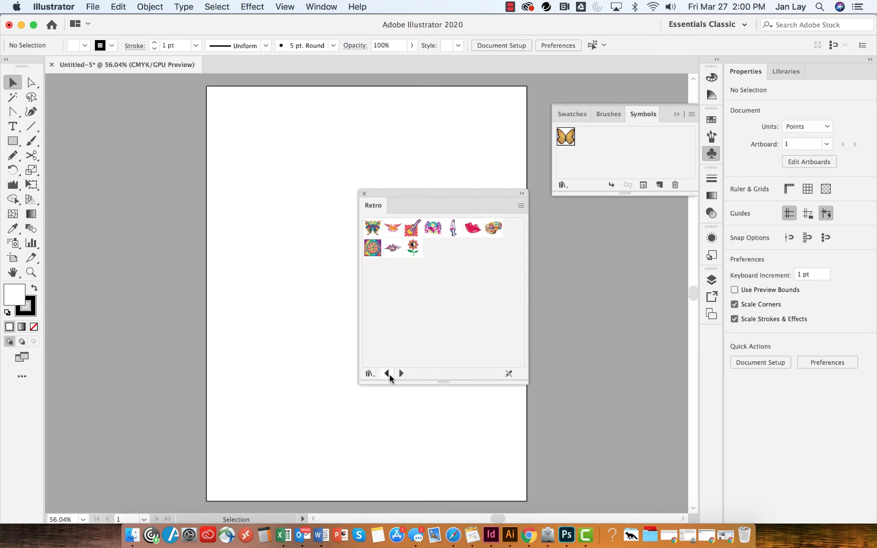
pyautogui.click(388, 374)
pyautogui.click(388, 374)
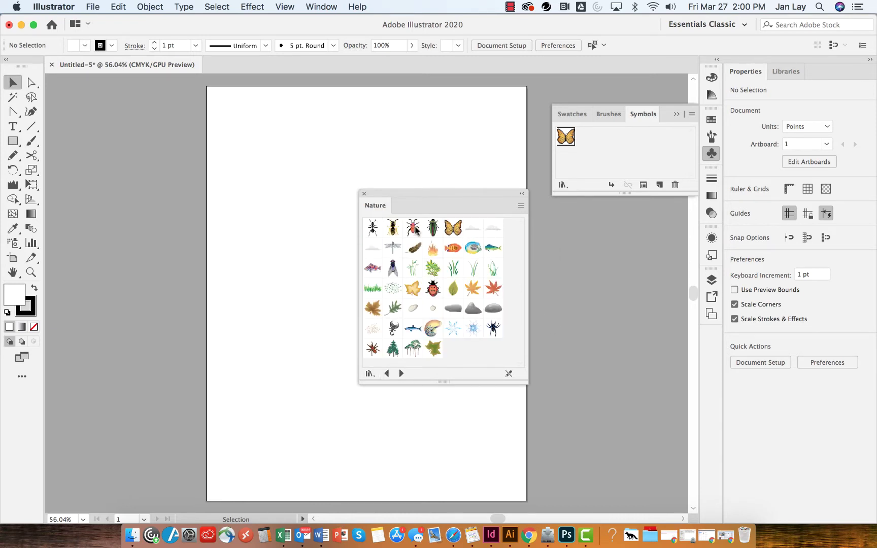
pyautogui.click(363, 194)
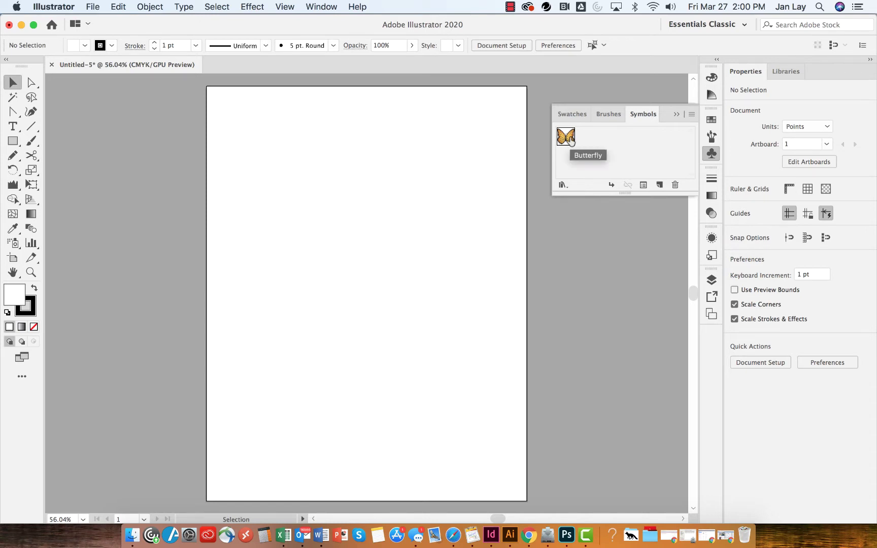
pyautogui.moveTo(570, 142); pyautogui.dragTo(367, 250)
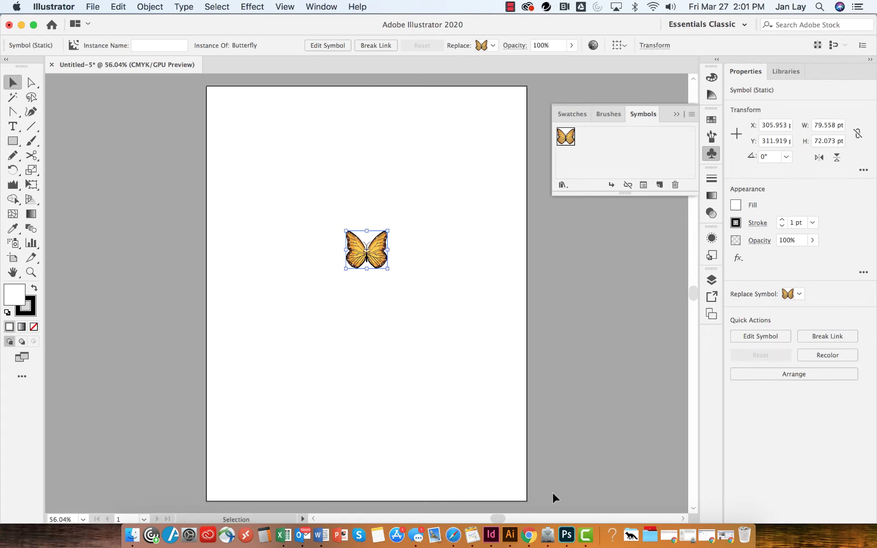
# Step: Paste the butterfly into InDesign below the text frame and confirm Links shows 0 links
pyautogui.click(491, 534)
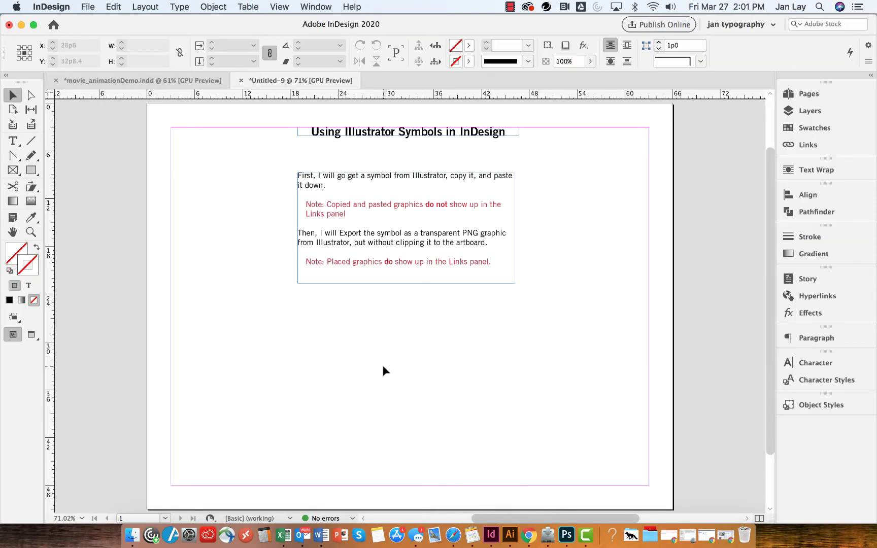
pyautogui.press('super+v')
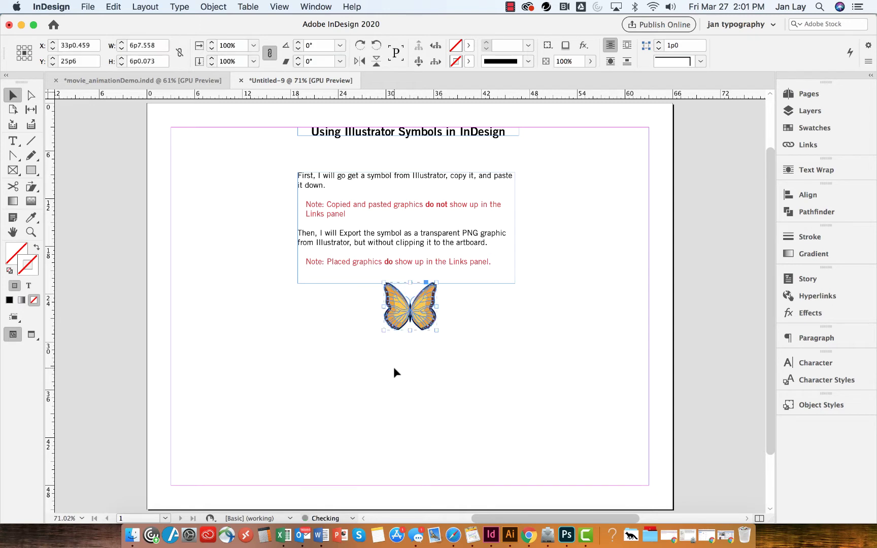
pyautogui.moveTo(426, 325); pyautogui.dragTo(425, 364)
pyautogui.click(463, 360)
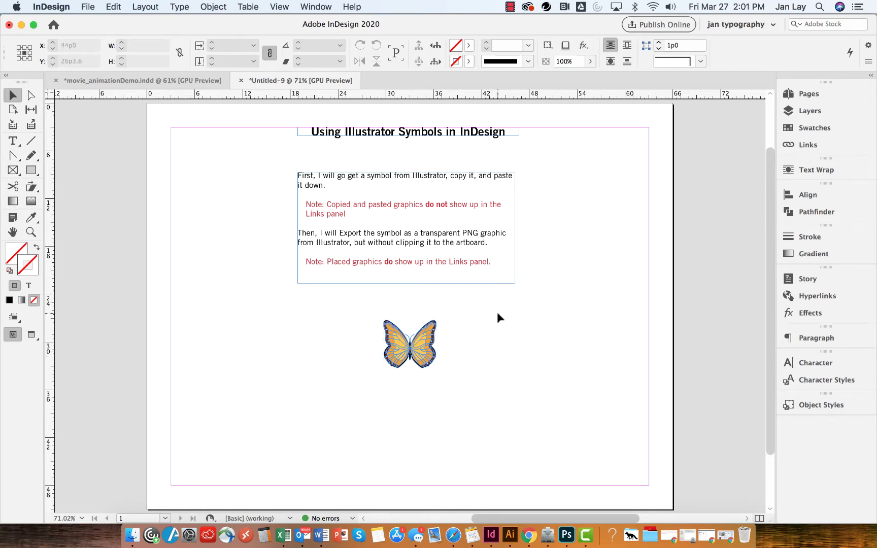
pyautogui.click(429, 364)
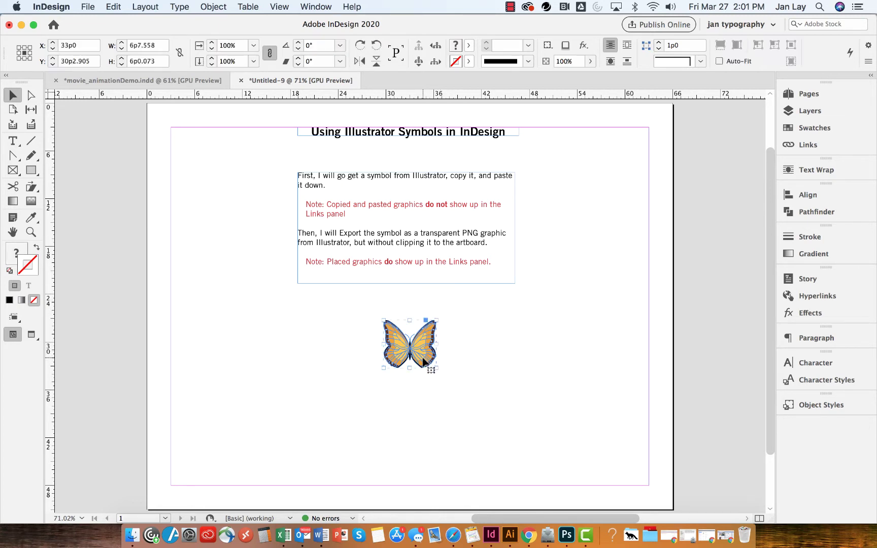
pyautogui.click(799, 143)
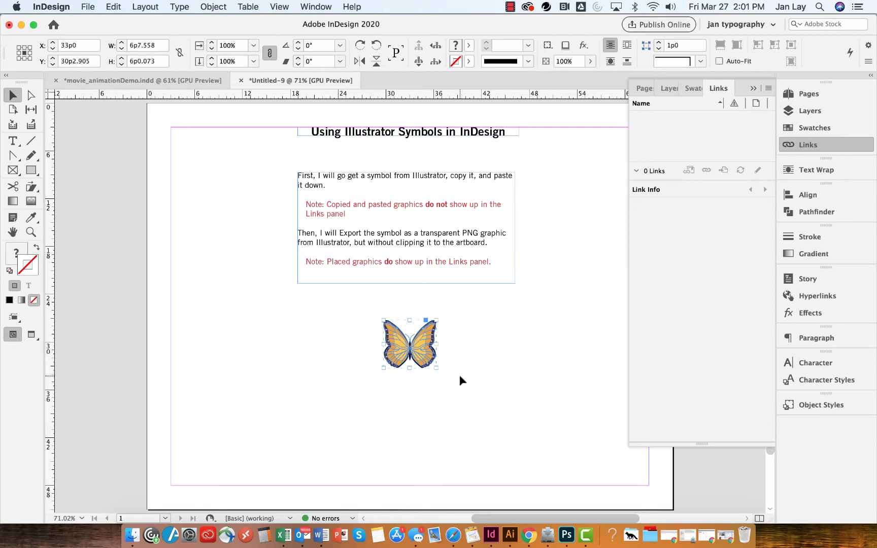
pyautogui.click(468, 438)
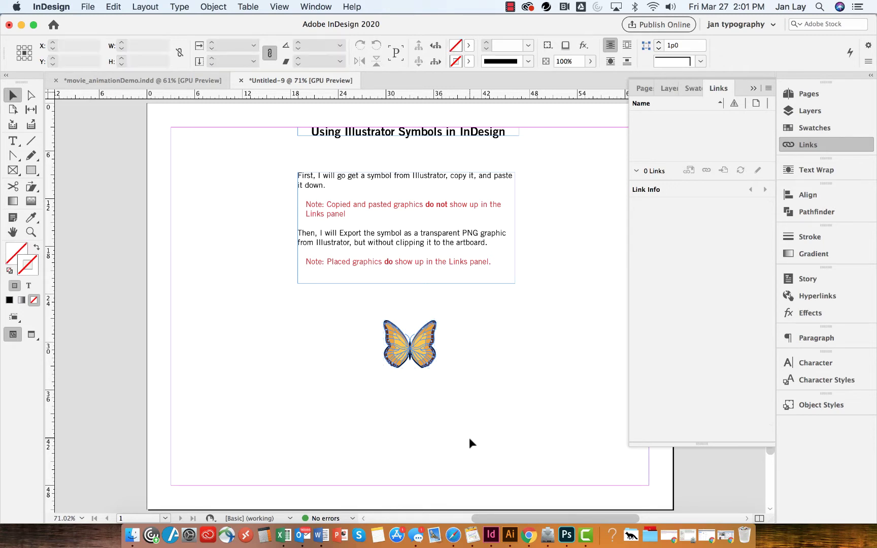
# Step: With nothing selected, open Illustrator's Save for Web (Legacy) export dialog
pyautogui.click(512, 535)
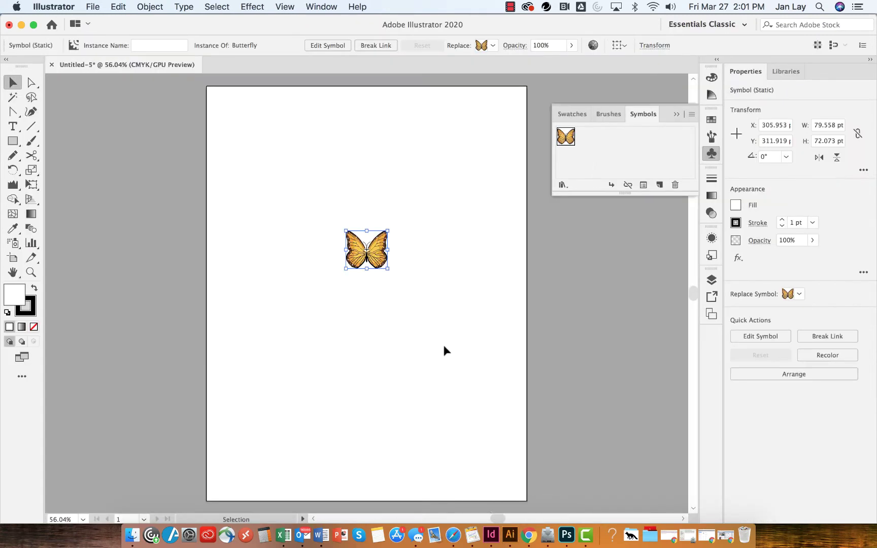
pyautogui.click(410, 263)
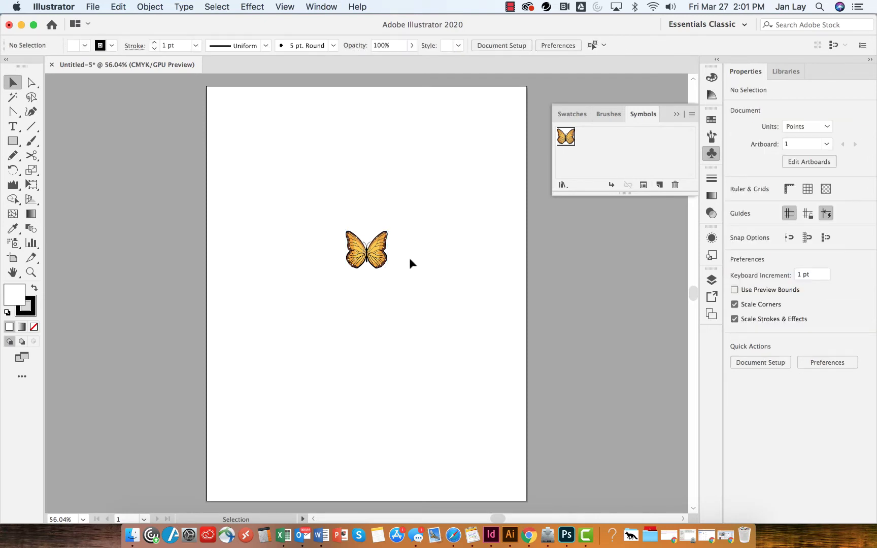
pyautogui.click(93, 7)
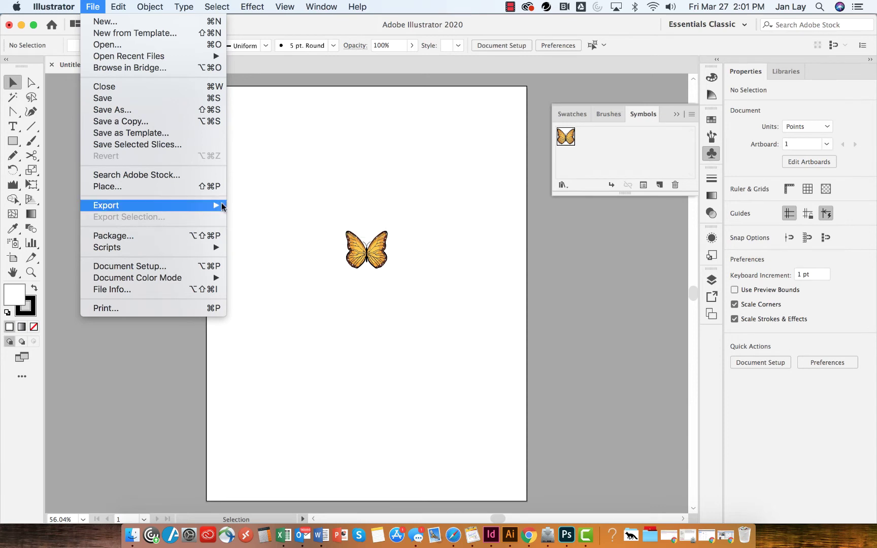
pyautogui.moveTo(224, 205)
pyautogui.click(256, 229)
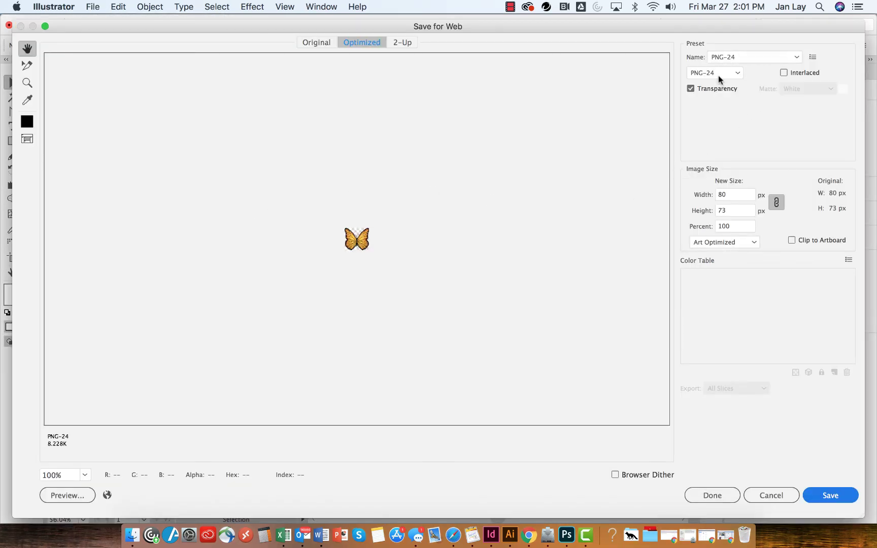
# Step: Keep PNG-24 with Transparency on and Clip to Artboard off
pyautogui.click(690, 89)
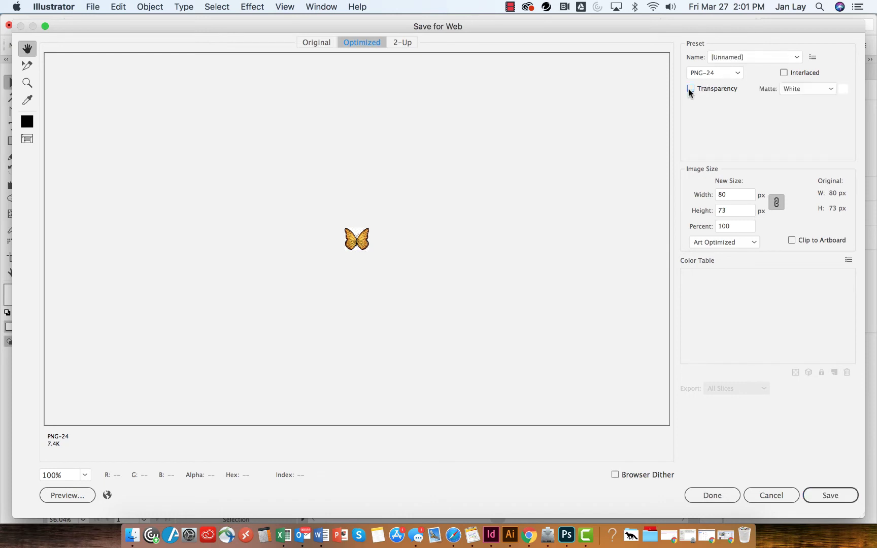
pyautogui.click(690, 89)
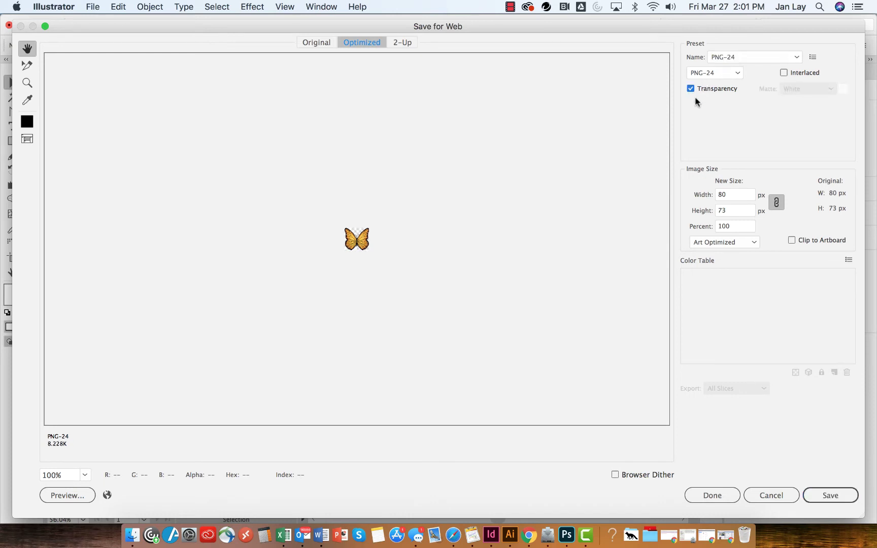
pyautogui.click(791, 240)
pyautogui.click(791, 240)
# Step: Save the PNG to the Desktop as butterfly_transparent
pyautogui.click(832, 495)
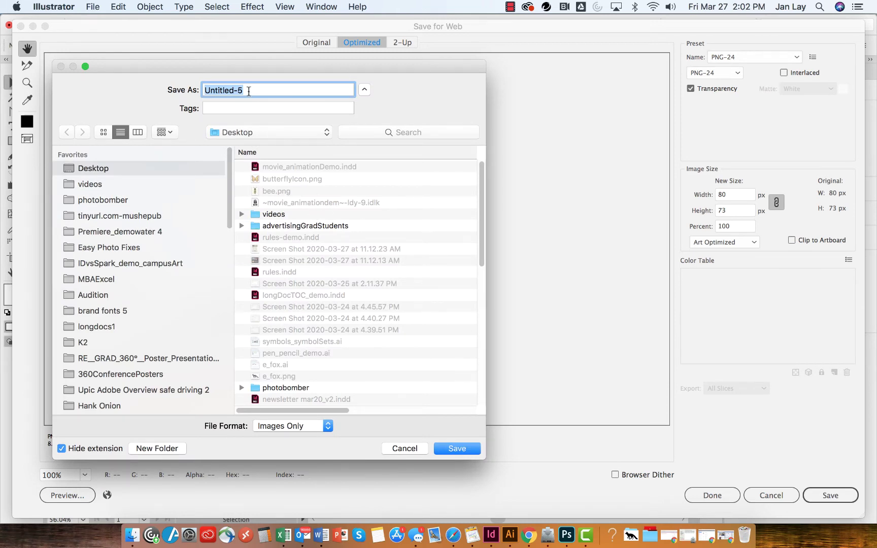
pyautogui.write('b')
pyautogui.write('utterfly_transparent')
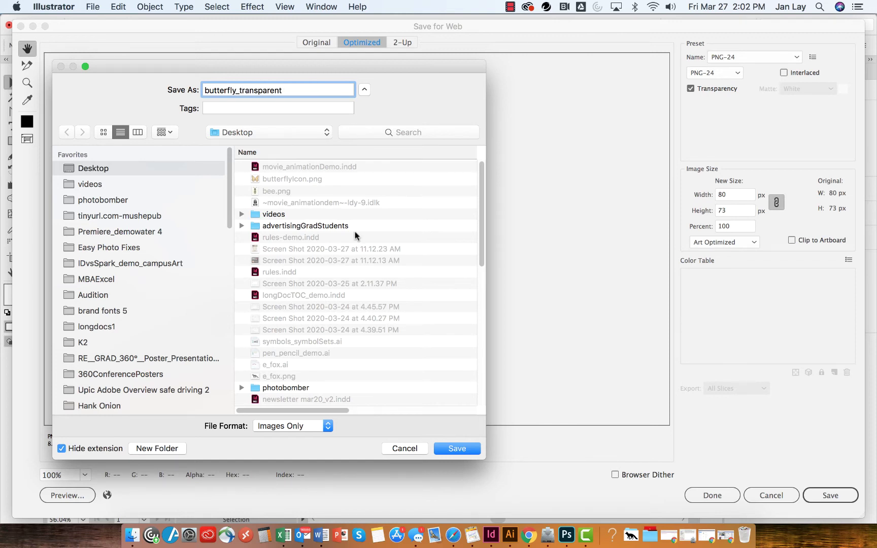
pyautogui.click(457, 448)
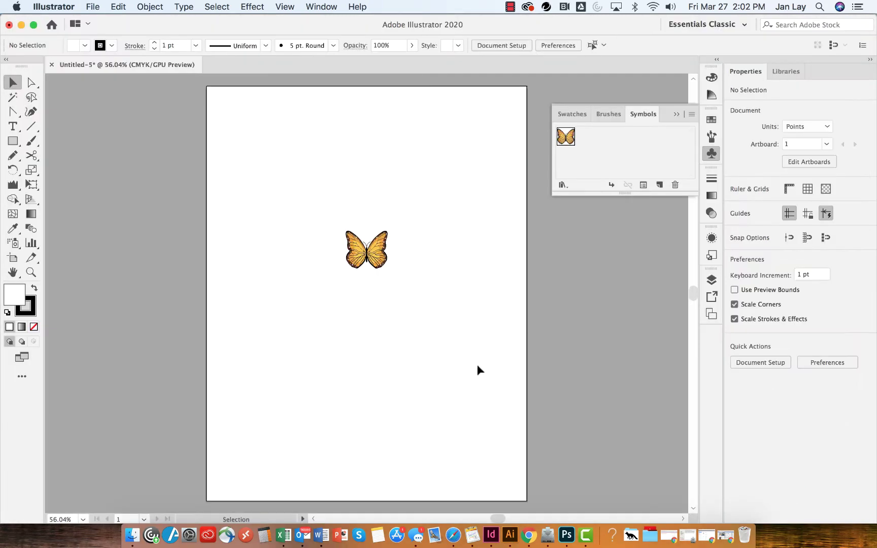
# Step: In InDesign, load butterfly_transparent.png from the Desktop for placing
pyautogui.click(491, 534)
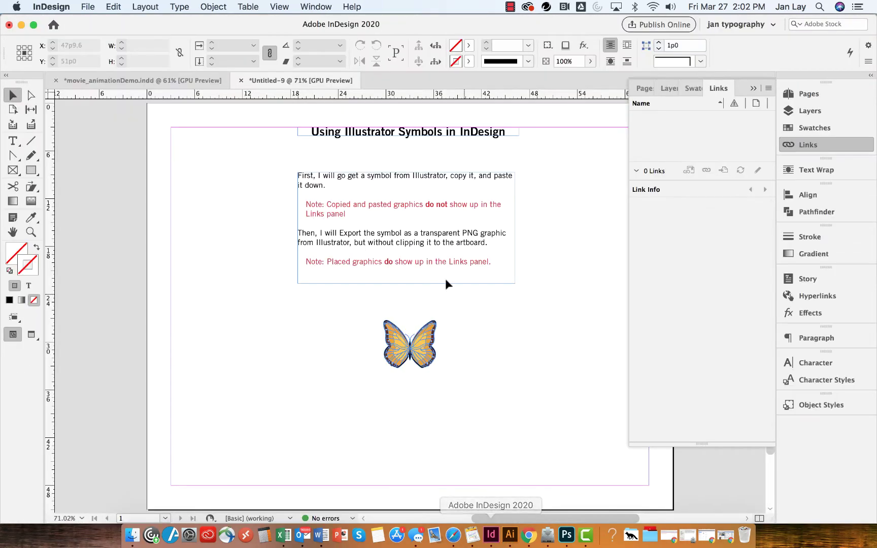
pyautogui.click(88, 8)
pyautogui.click(109, 163)
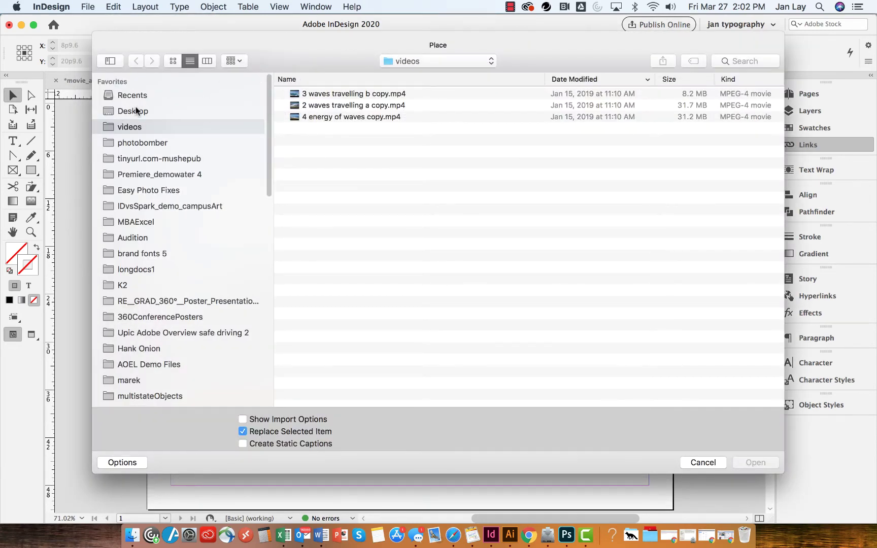
pyautogui.click(133, 111)
pyautogui.doubleClick(350, 95)
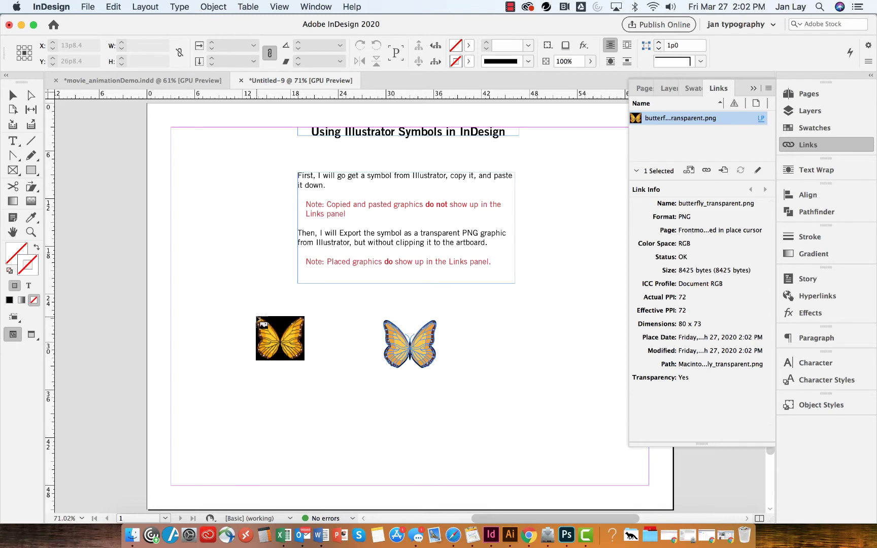
# Step: Place the PNG butterfly left of the pasted one and nudge the two closer together
pyautogui.moveTo(256, 317); pyautogui.dragTo(321, 364)
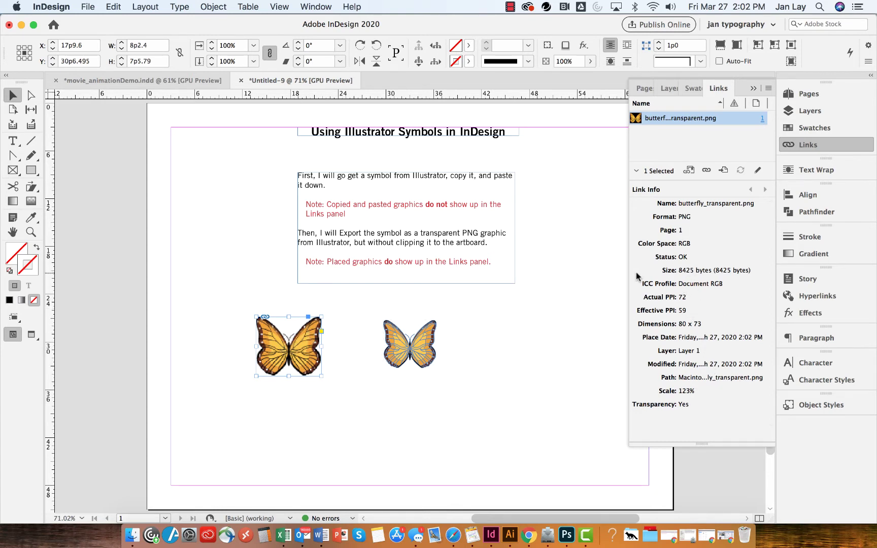
pyautogui.click(459, 406)
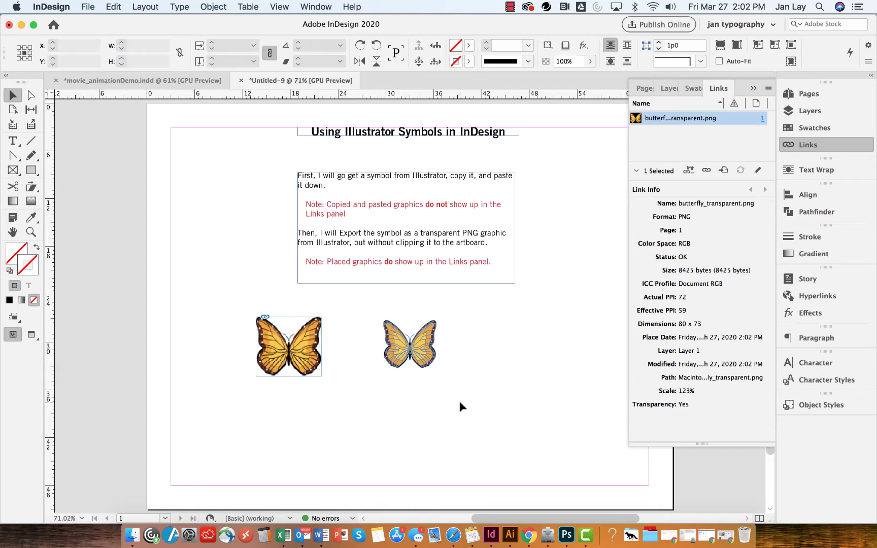
pyautogui.moveTo(415, 357); pyautogui.dragTo(442, 360)
pyautogui.moveTo(312, 367); pyautogui.dragTo(358, 365)
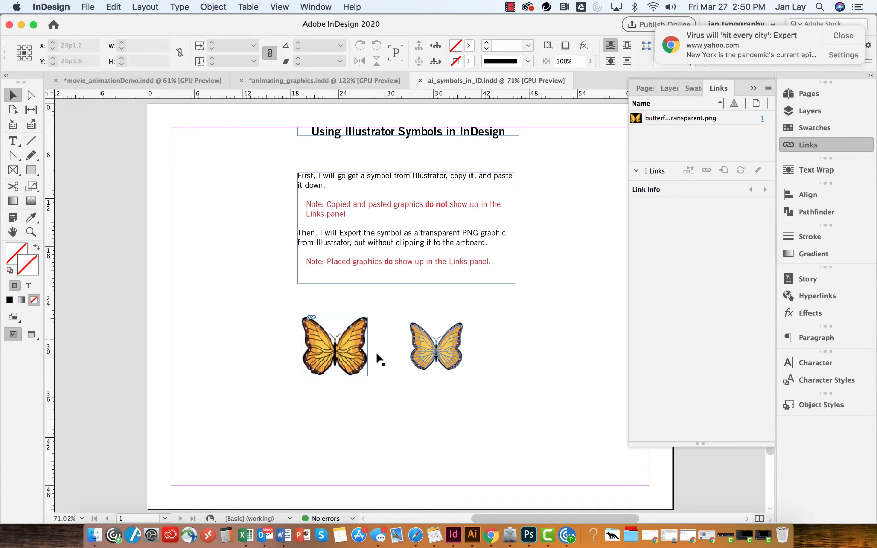
# Step: Shrink the PNG butterfly proportionally to roughly match the pasted butterfly
pyautogui.click(348, 361)
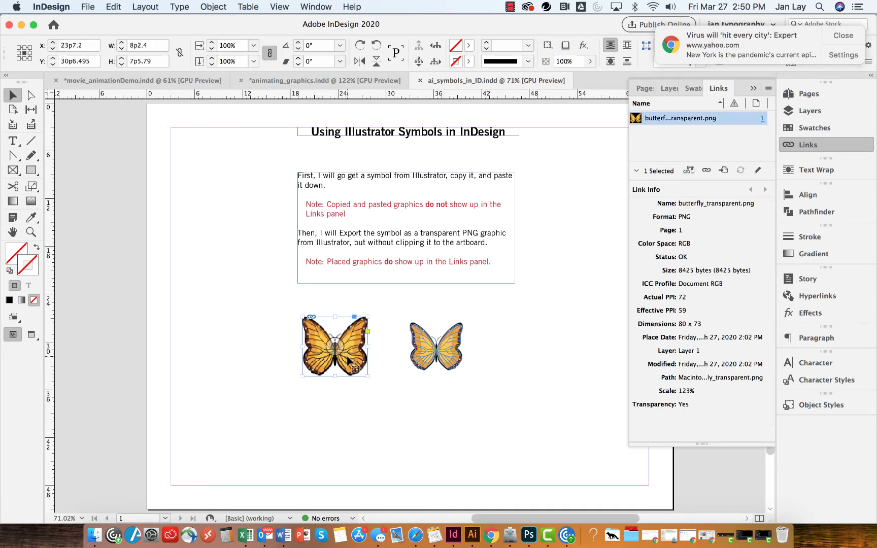
pyautogui.click(420, 364)
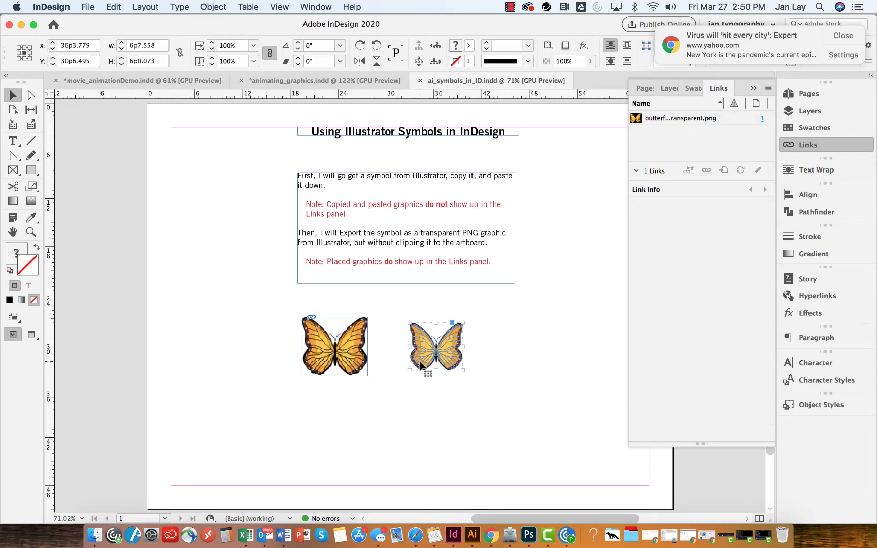
pyautogui.click(355, 369)
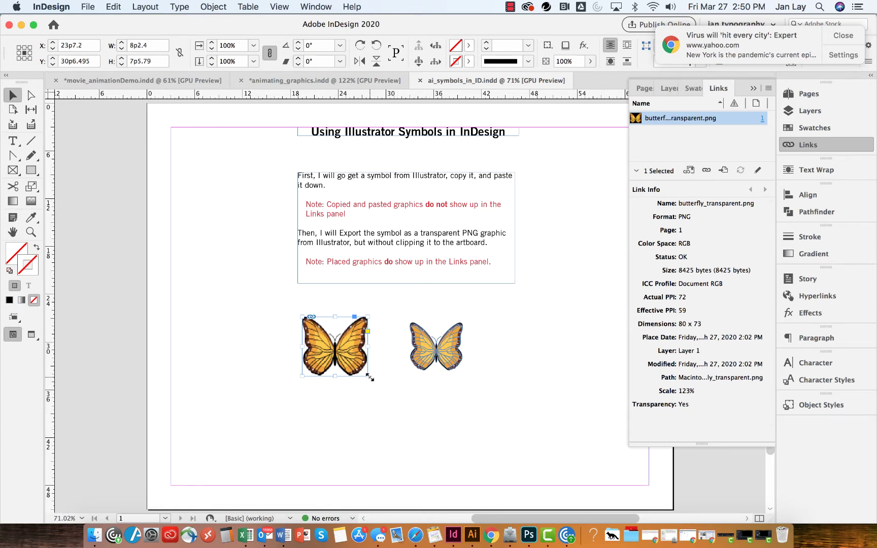
pyautogui.moveTo(369, 376)
pyautogui.mouseDown()
pyautogui.moveTo(353, 359)
pyautogui.moveTo(356, 366)
pyautogui.mouseUp()
pyautogui.click(352, 371)
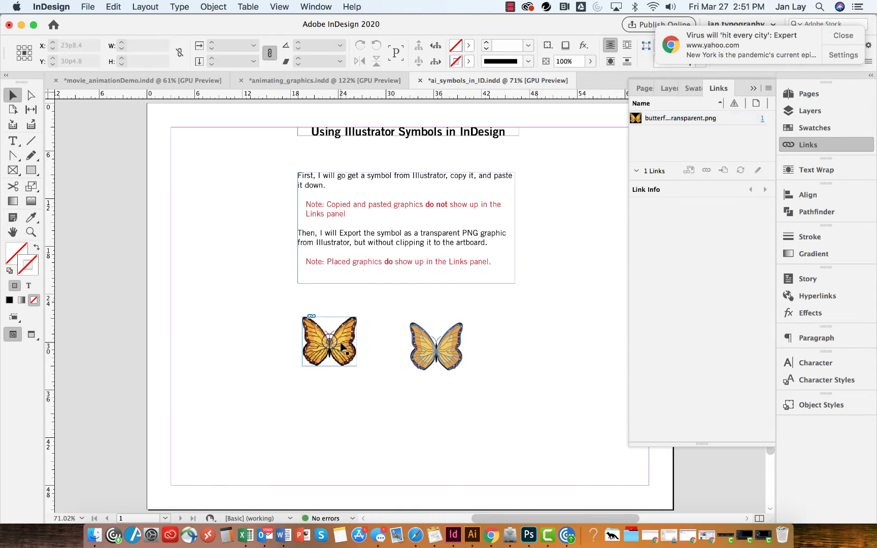
# Step: Set Display Performance to High Quality Display
pyautogui.click(278, 7)
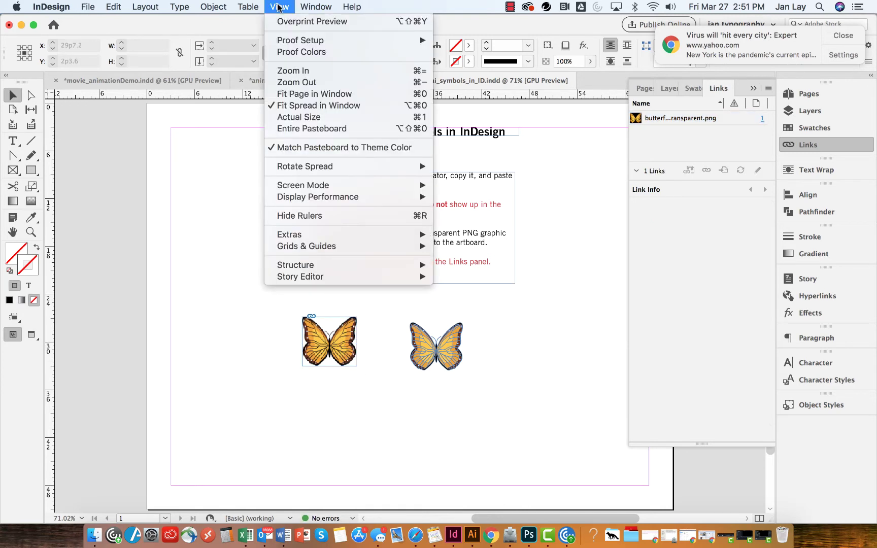
pyautogui.moveTo(333, 198)
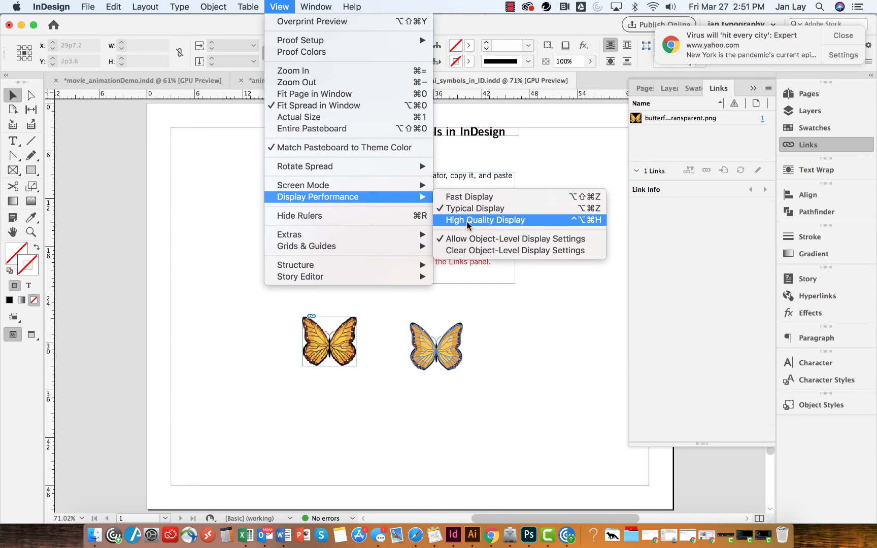
pyautogui.click(466, 221)
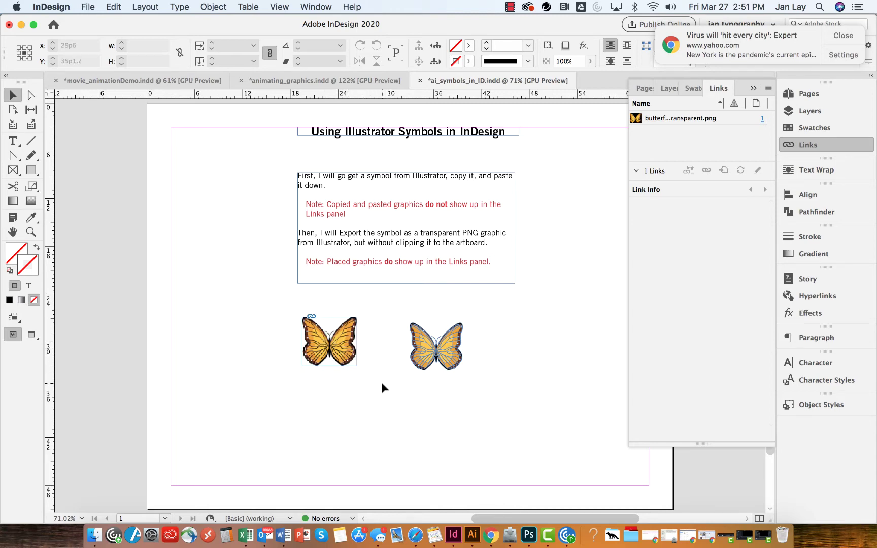
# Step: At 100% zoom, move the pasted butterfly left and up to X 34p7.379
pyautogui.doubleClick(31, 232)
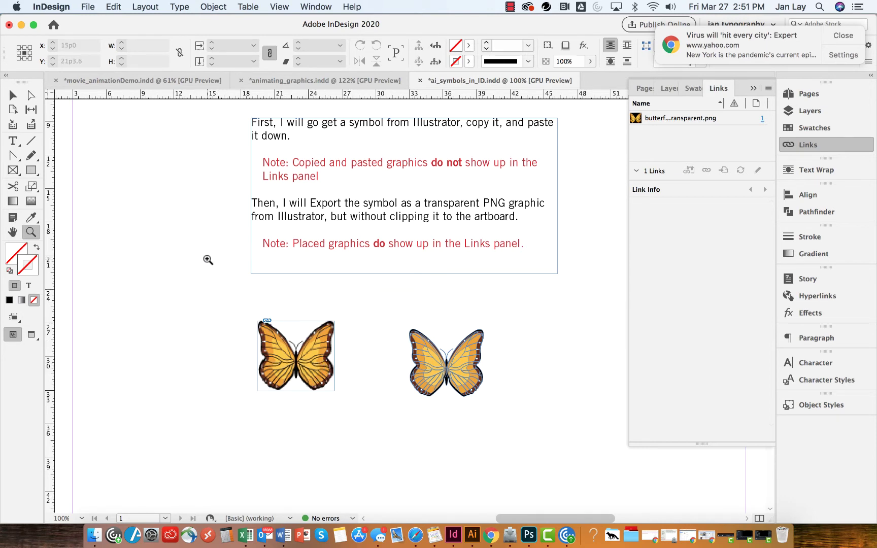
pyautogui.click(13, 94)
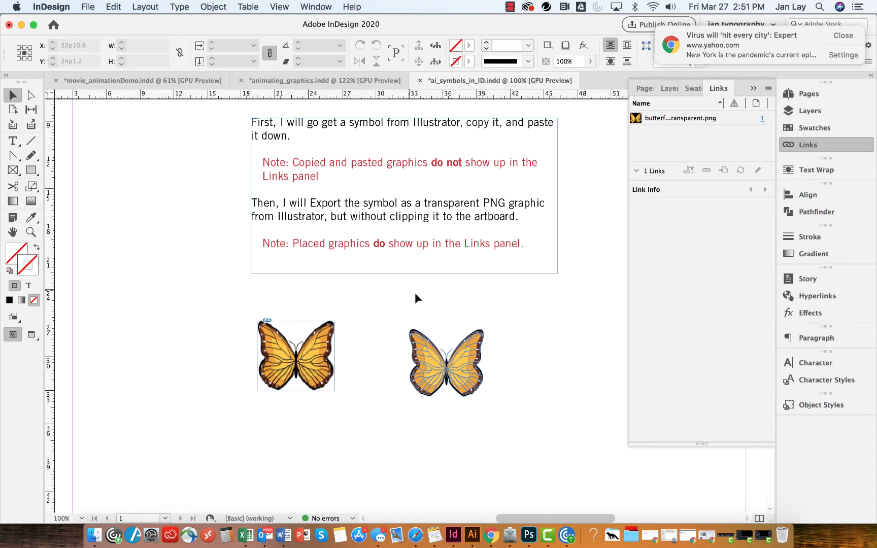
pyautogui.click(428, 374)
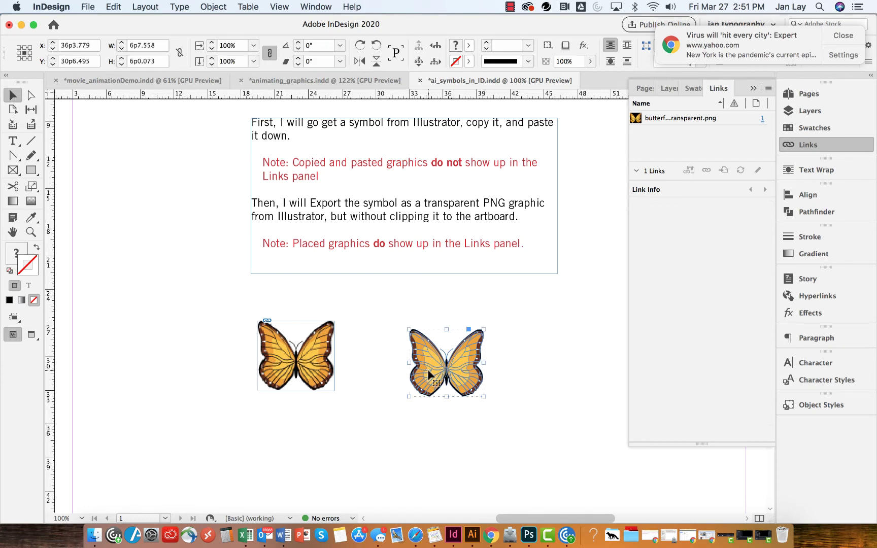
pyautogui.moveTo(428, 371); pyautogui.dragTo(410, 365)
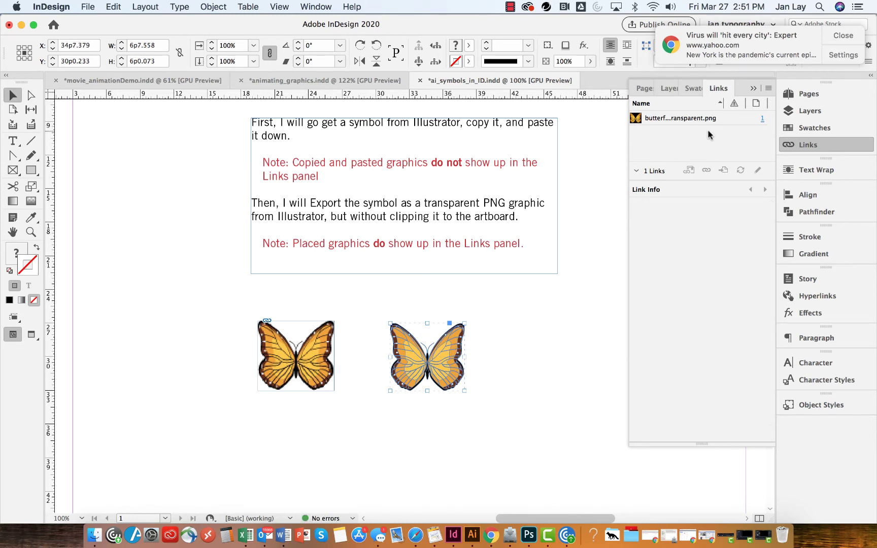
pyautogui.click(332, 355)
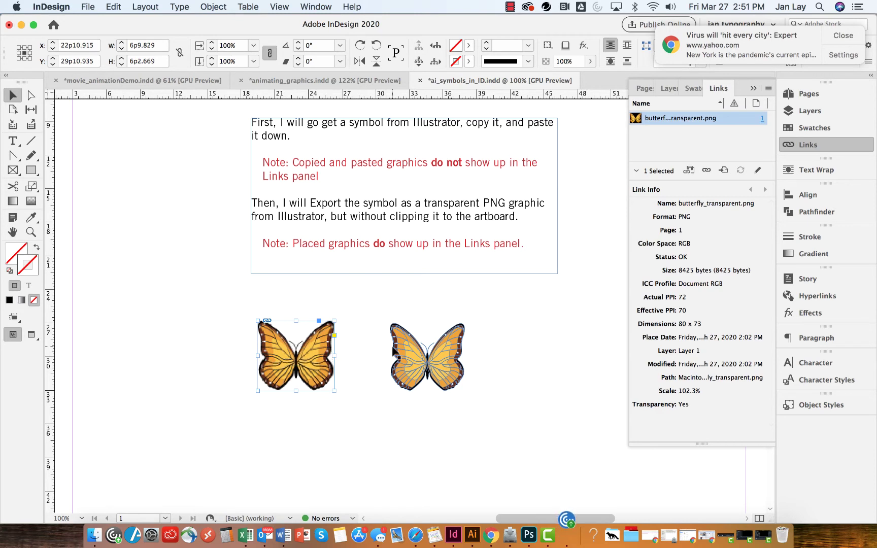
pyautogui.click(406, 357)
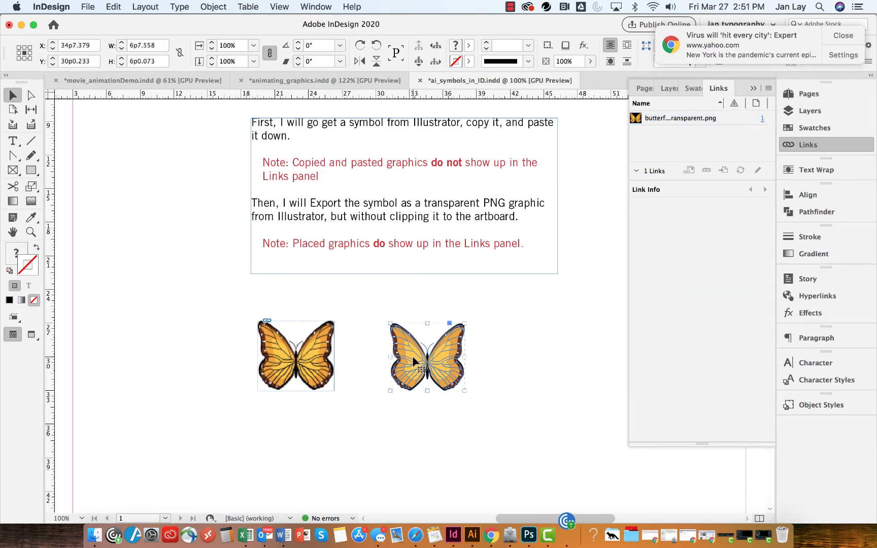
# Step: Fill the pasted butterfly's upper-right wing path pink (ffb2da) instead of orange
pyautogui.doubleClick(413, 360)
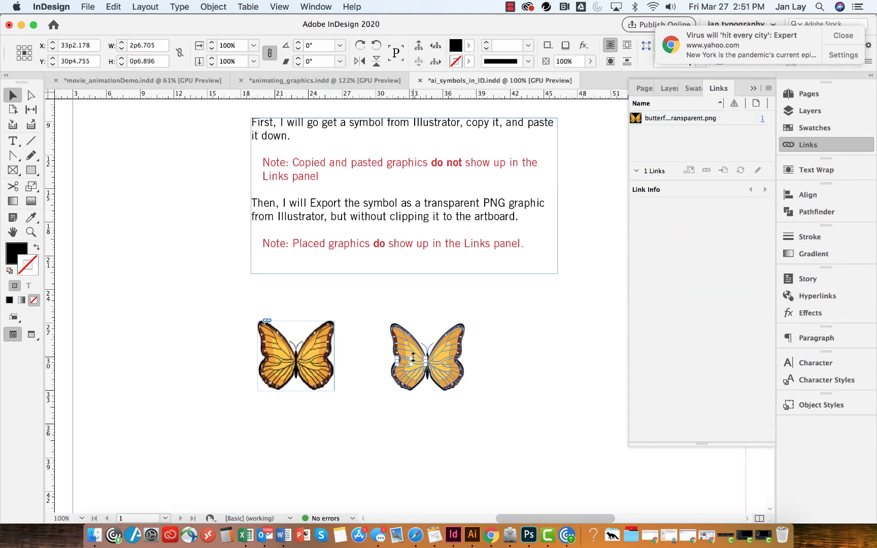
pyautogui.scroll(6, 433, 349)
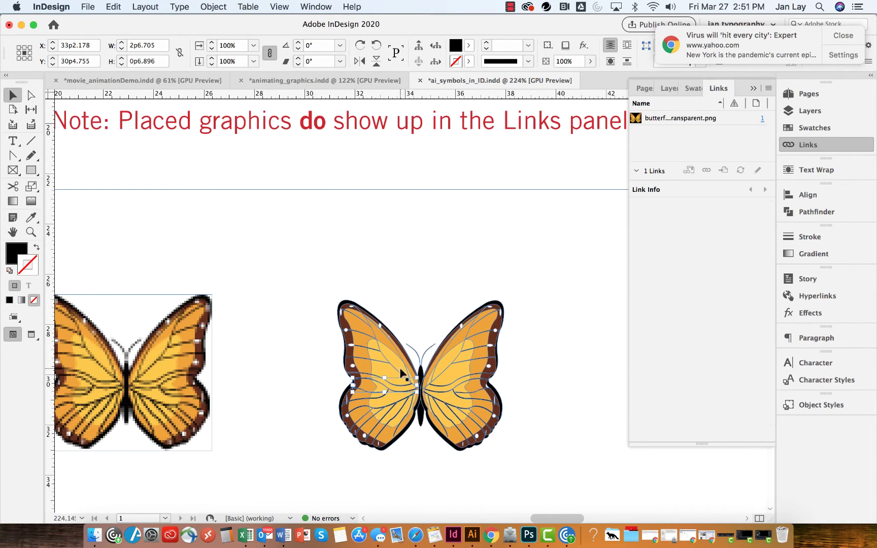
pyautogui.click(392, 376)
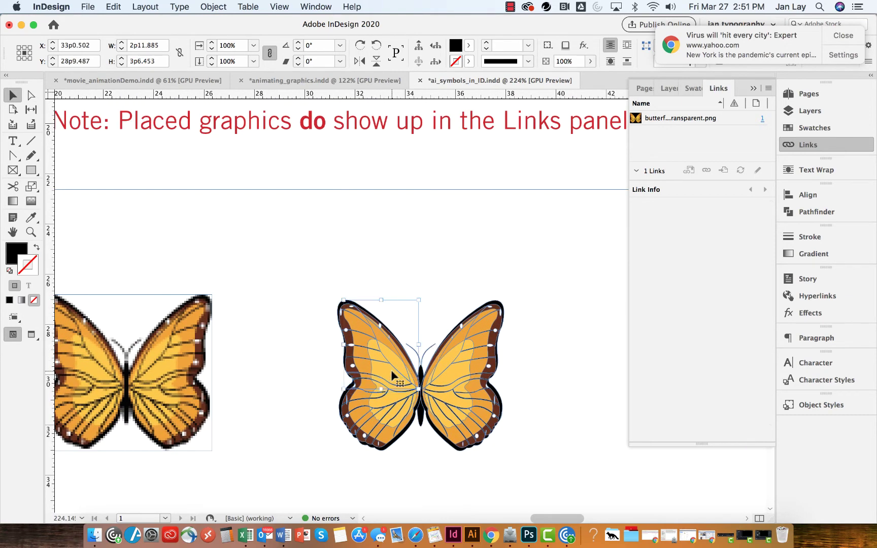
pyautogui.click(401, 414)
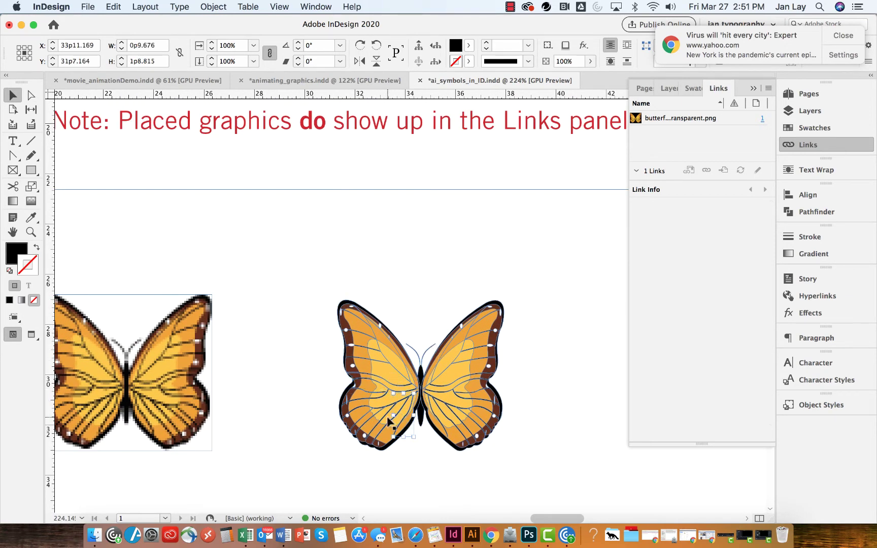
pyautogui.click(387, 416)
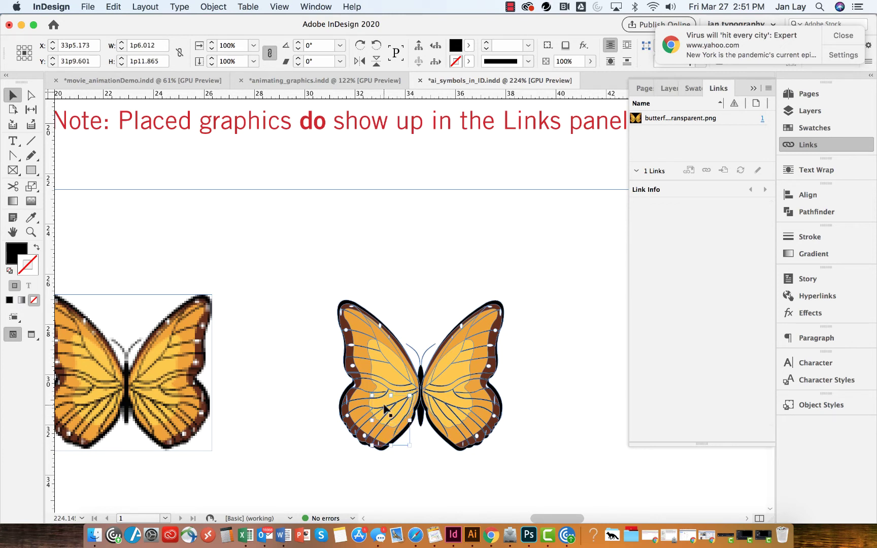
pyautogui.click(454, 376)
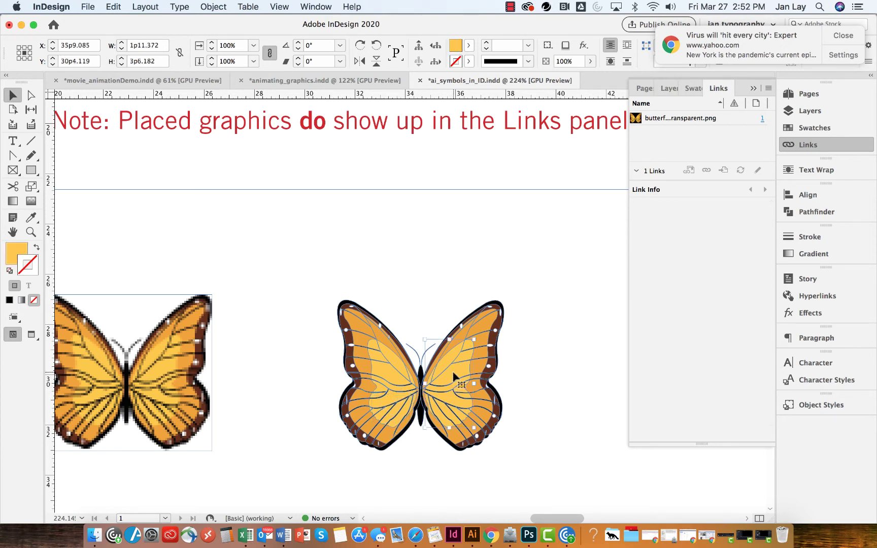
pyautogui.doubleClick(23, 251)
pyautogui.click(211, 348)
pyautogui.click(355, 290)
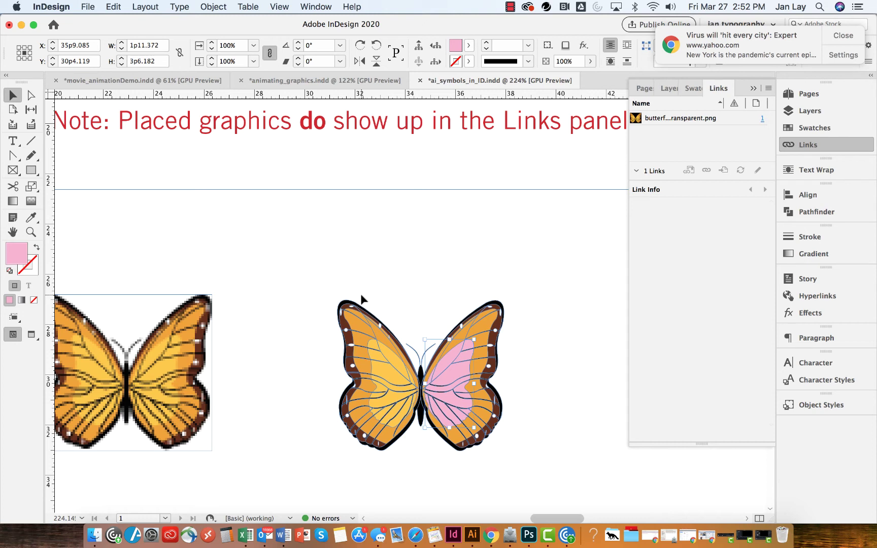
pyautogui.click(436, 293)
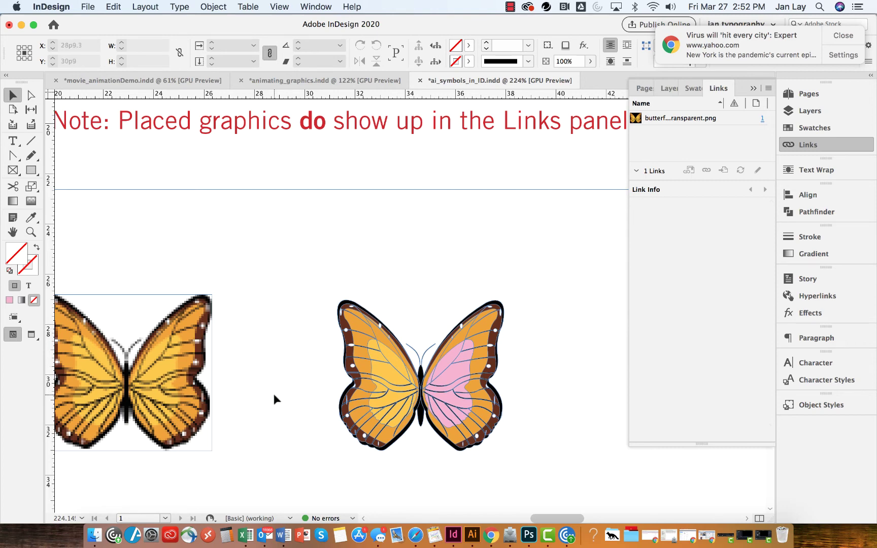
pyautogui.scroll(-5, 273, 393)
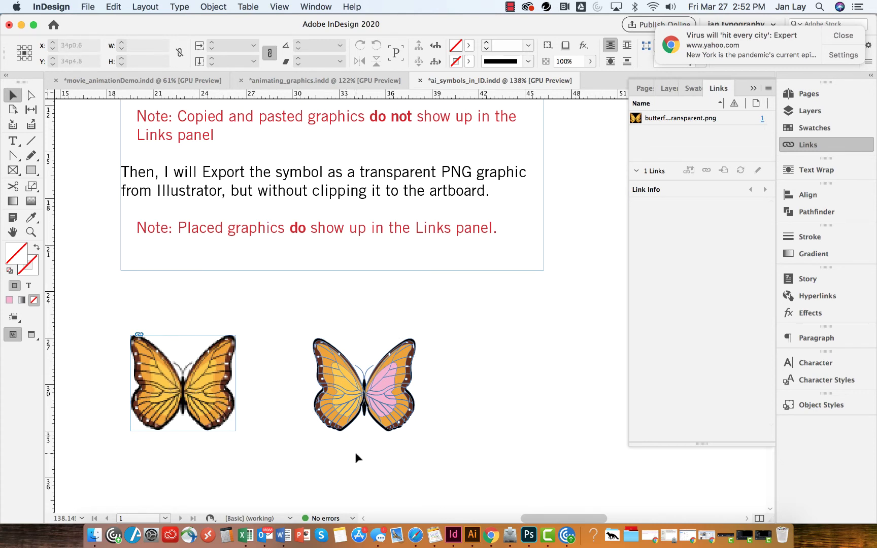
pyautogui.click(472, 537)
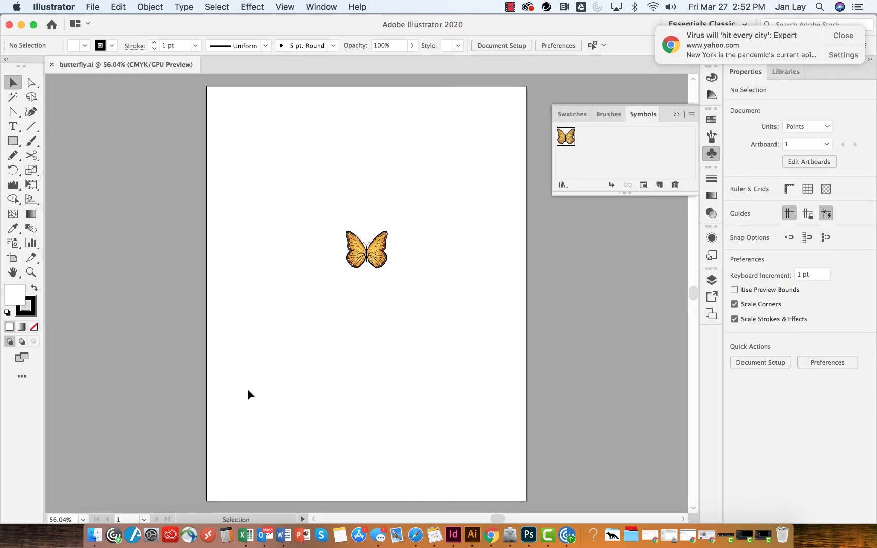
pyautogui.click(453, 534)
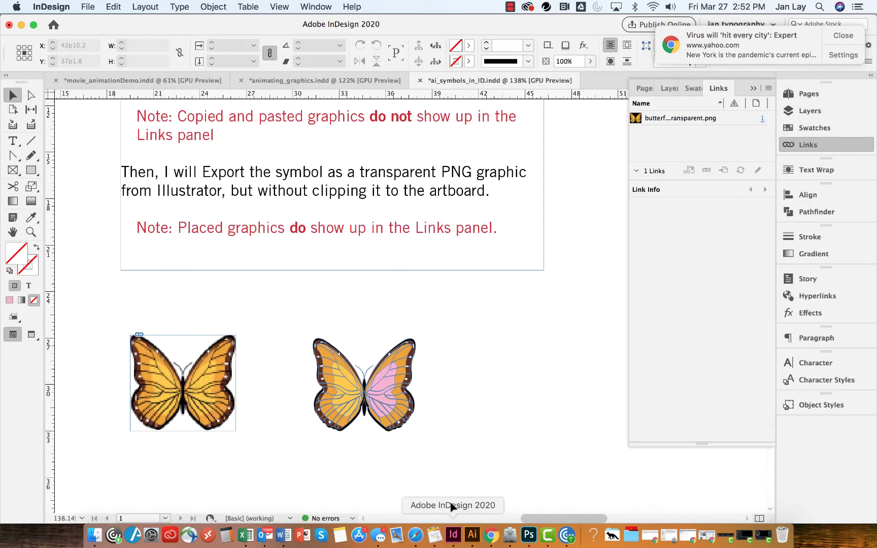
pyautogui.click(87, 7)
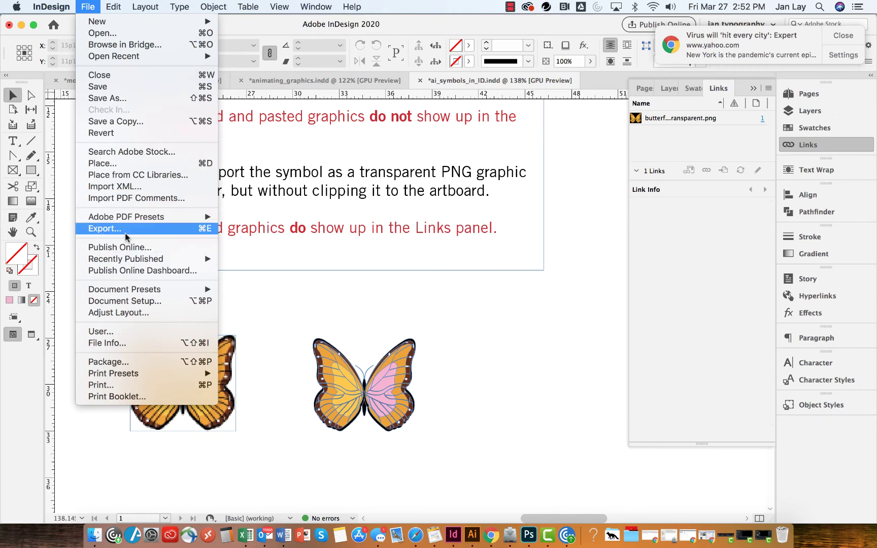
# Step: Place butterfly.ai with Show Import Options, reviewing General and Layers, as a third butterfly
pyautogui.click(122, 163)
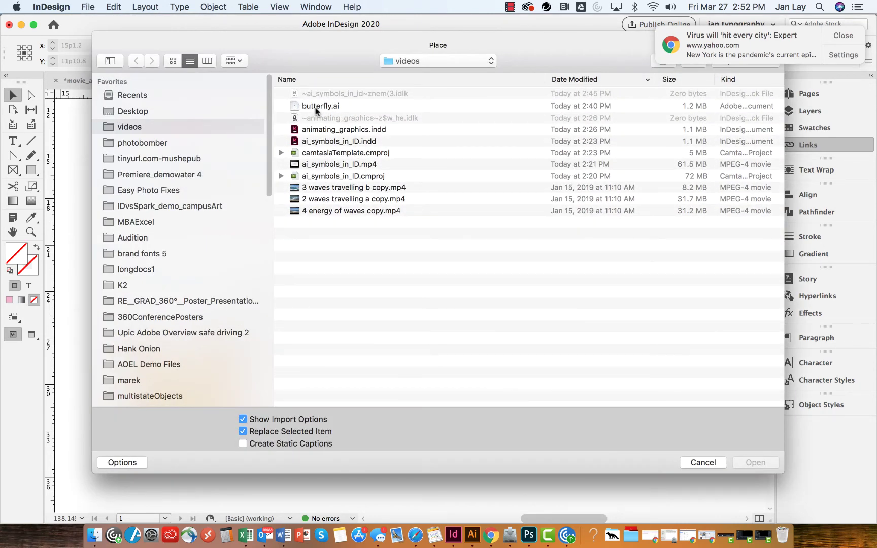
pyautogui.click(318, 106)
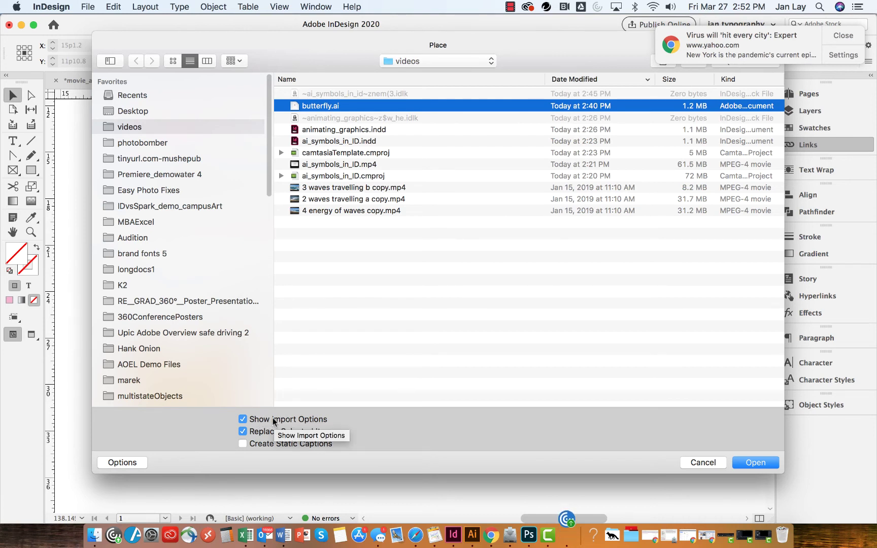
pyautogui.click(755, 463)
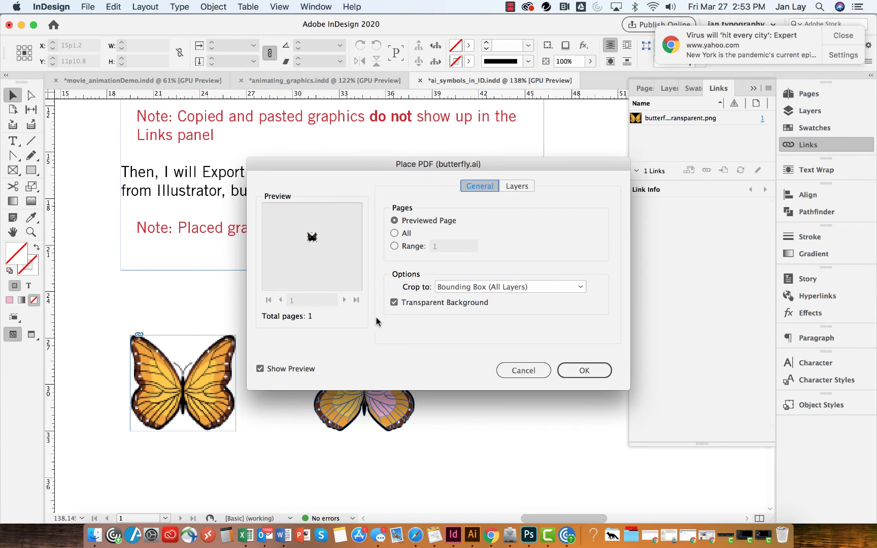
pyautogui.click(582, 374)
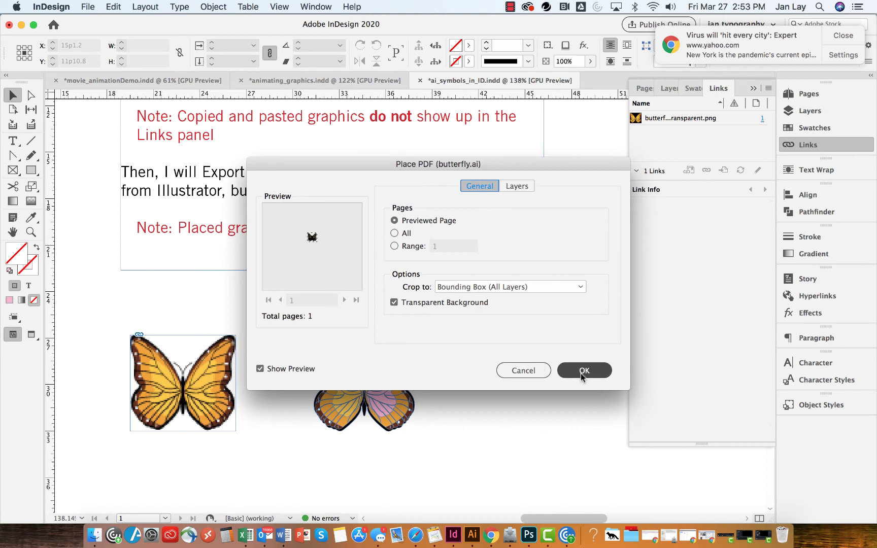
pyautogui.click(516, 186)
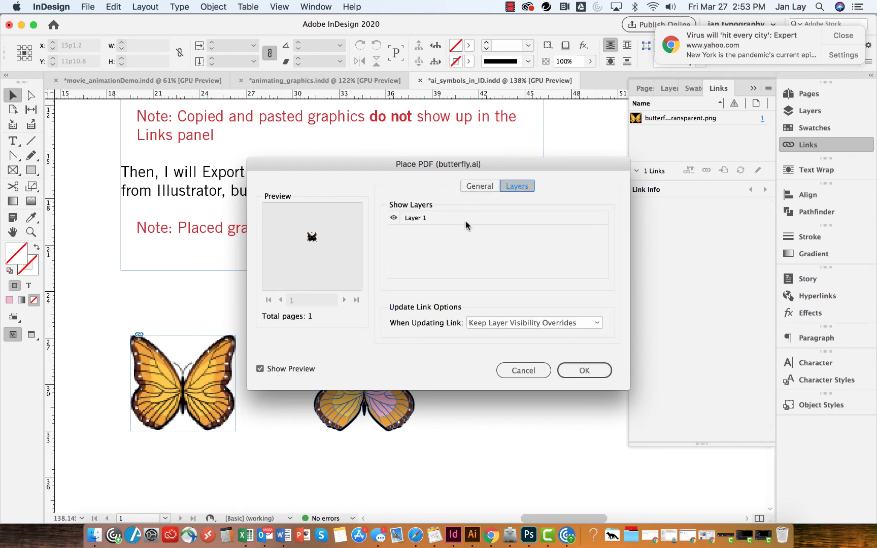
pyautogui.click(583, 370)
pyautogui.click(579, 372)
# Step: Move butterfly.ai right of the pink butterfly and scale it up to 141.4%
pyautogui.moveTo(579, 371); pyautogui.dragTo(550, 435)
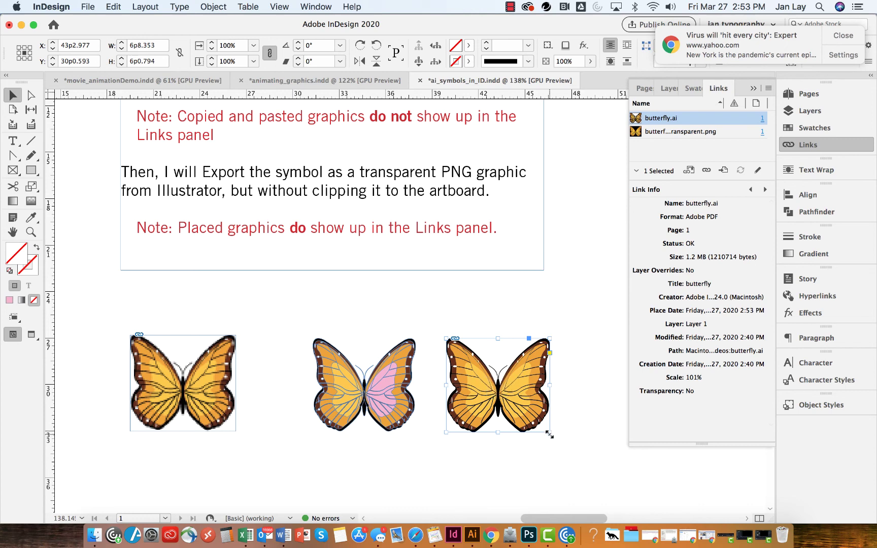
pyautogui.moveTo(549, 433); pyautogui.dragTo(590, 467)
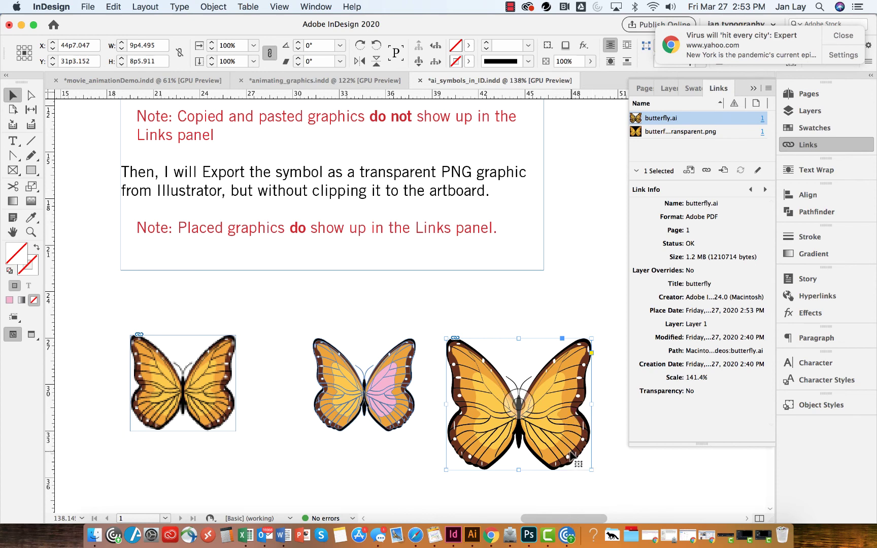
pyautogui.doubleClick(556, 433)
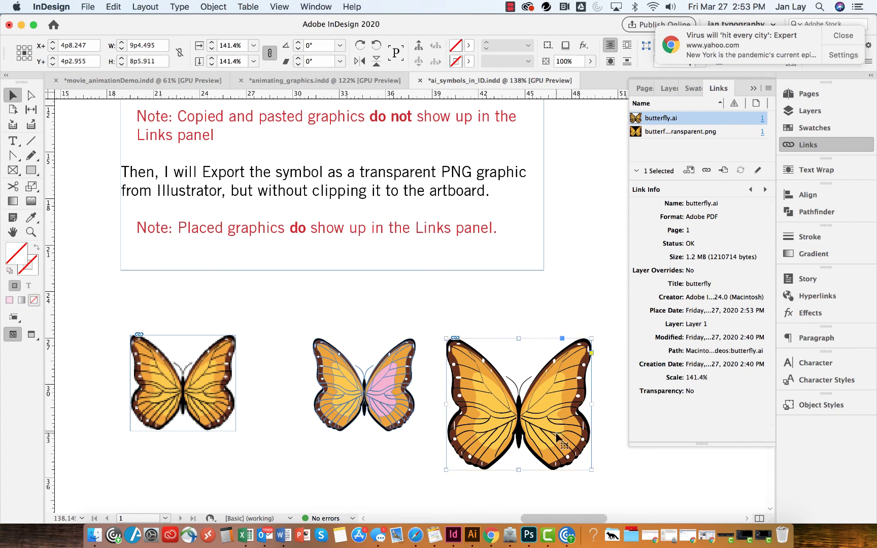
pyautogui.click(397, 413)
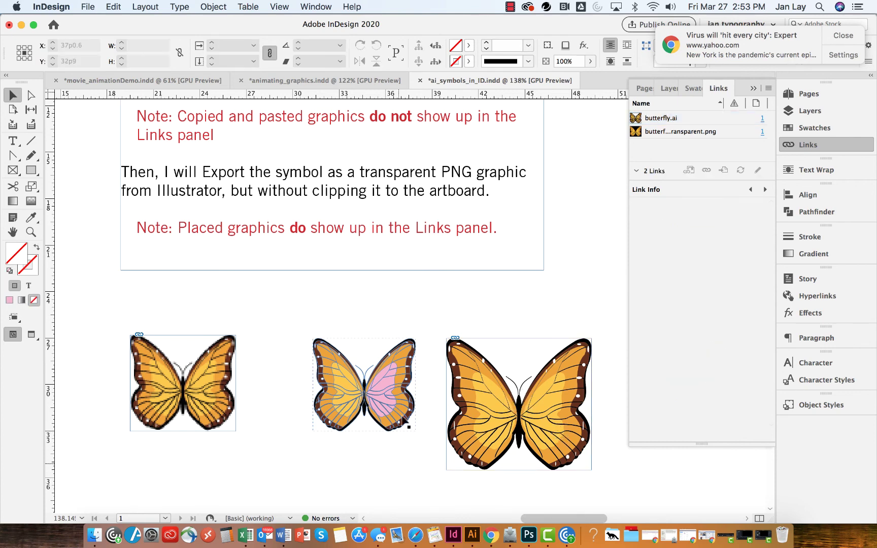
pyautogui.doubleClick(397, 413)
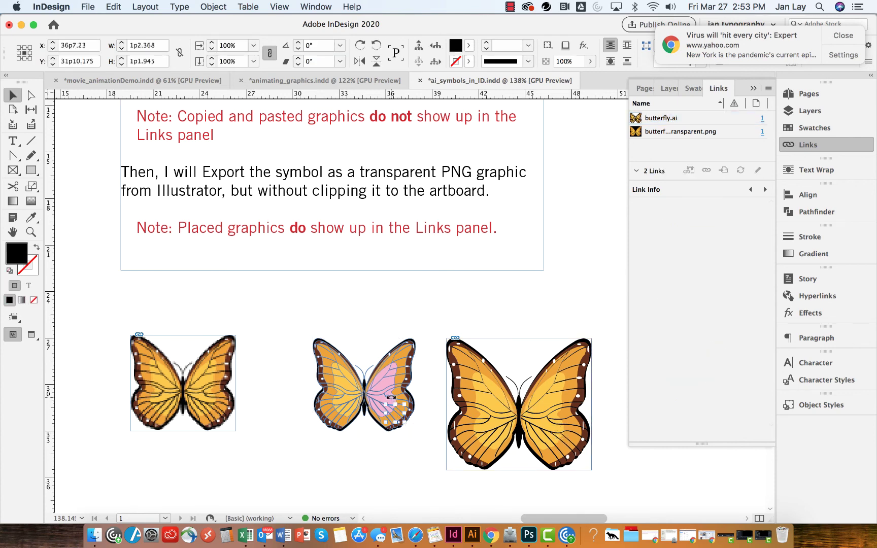
pyautogui.click(387, 395)
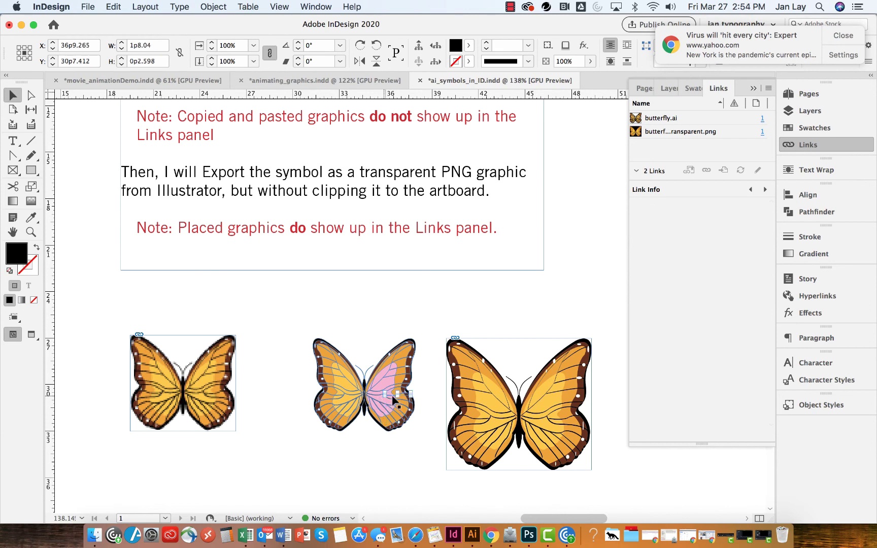
pyautogui.click(557, 459)
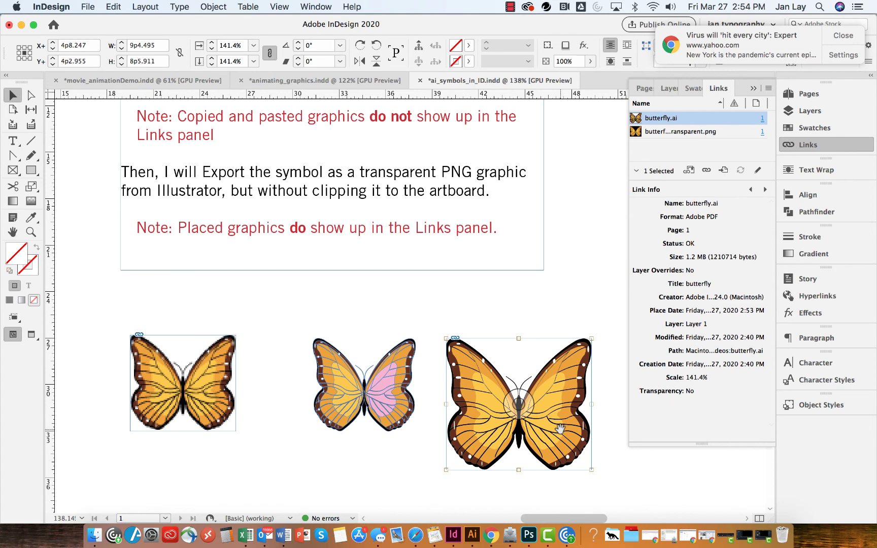
pyautogui.rightClick(561, 432)
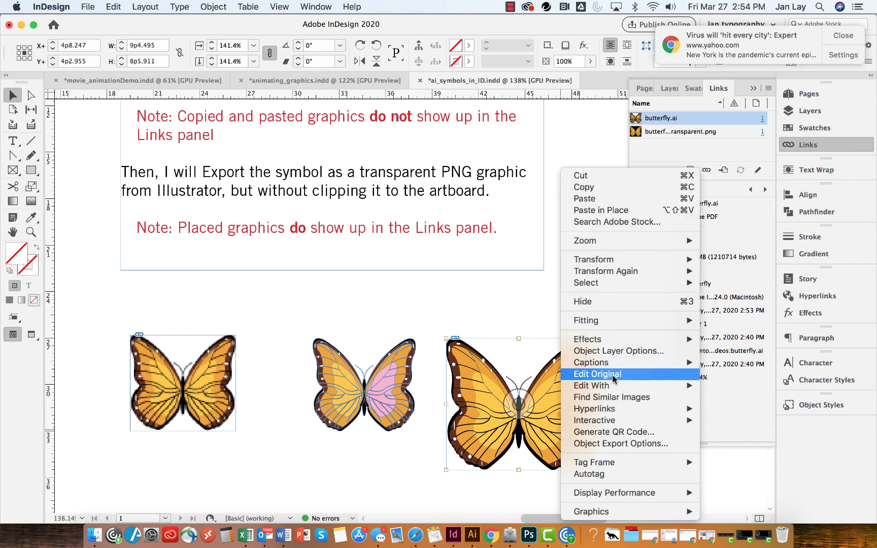
pyautogui.moveTo(603, 387)
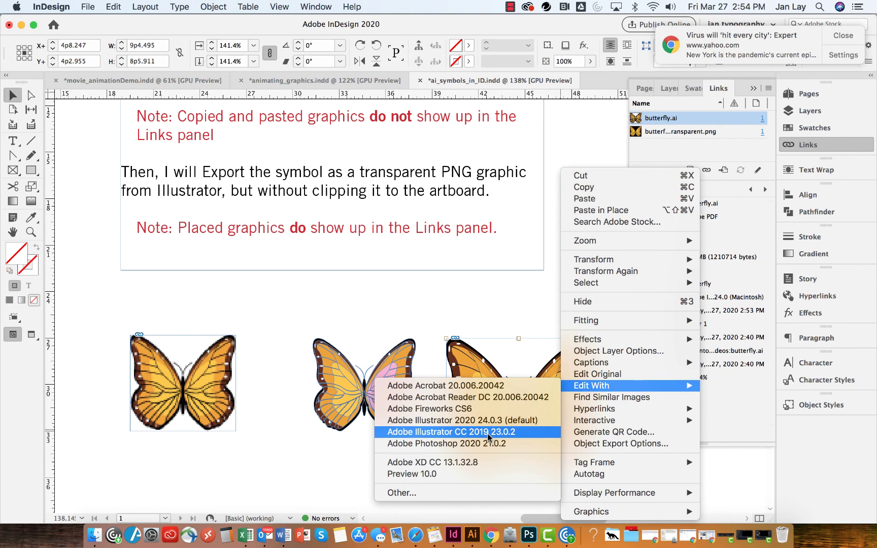
pyautogui.click(457, 408)
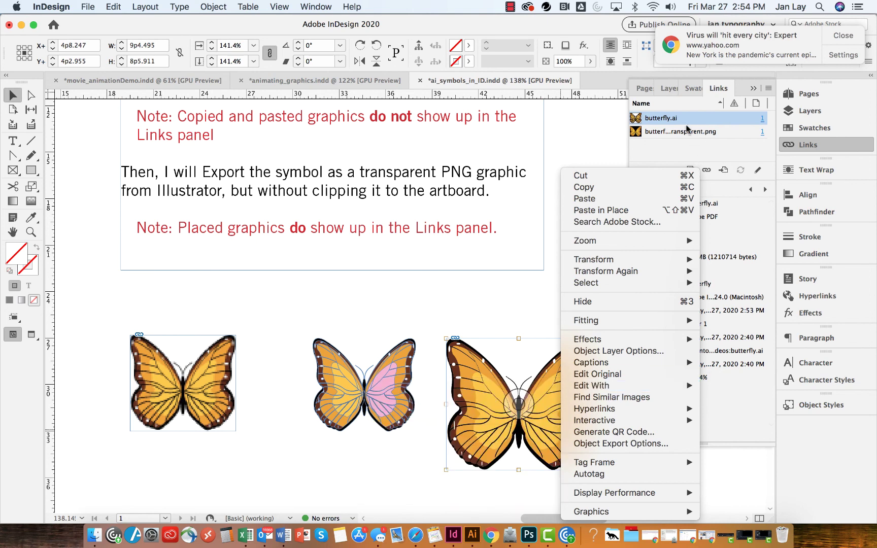
pyautogui.moveTo(650, 365)
pyautogui.click(509, 497)
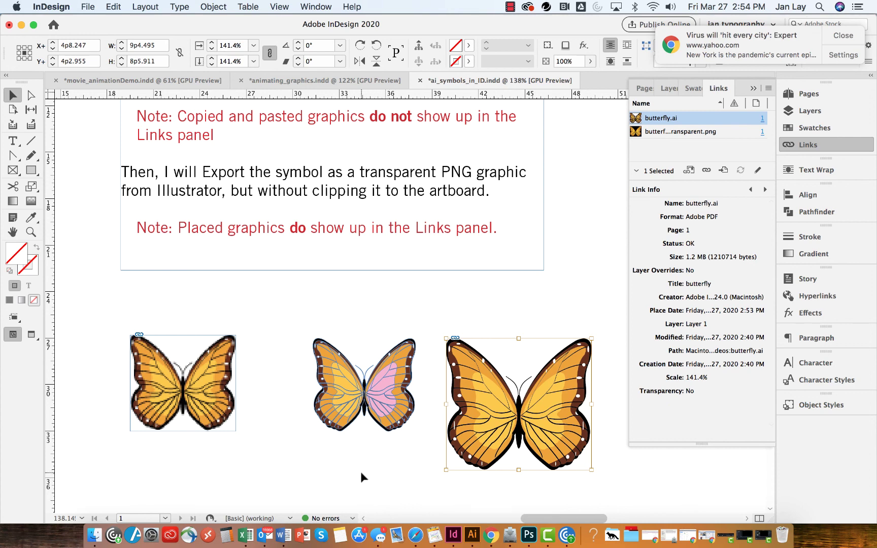
pyautogui.click(373, 465)
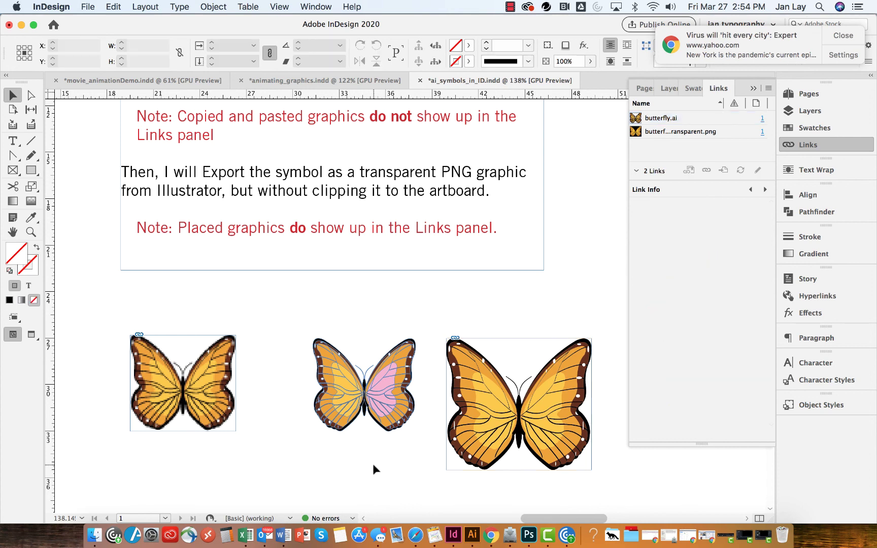